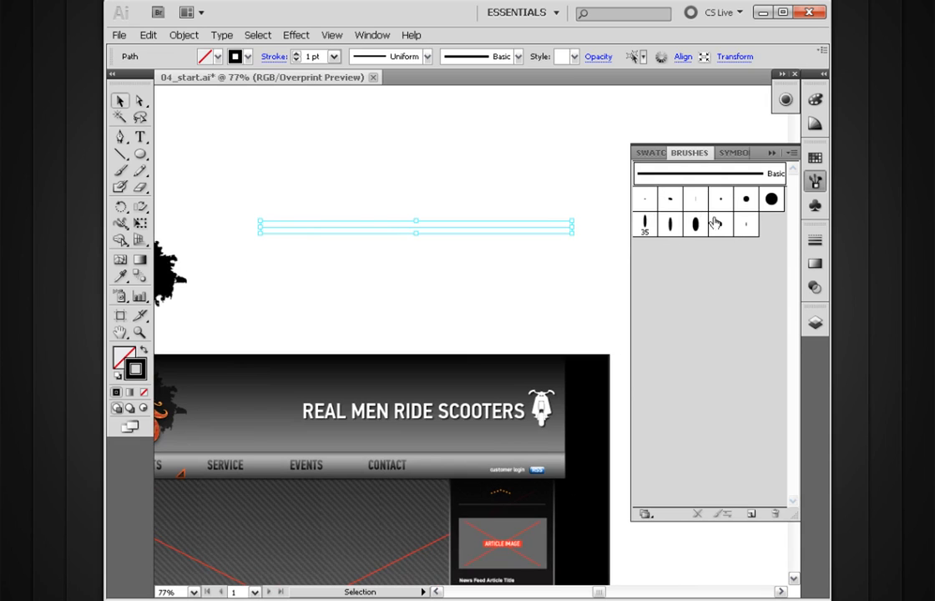
Apply the 5 pt. Oval and 5 pt. Flat calligraphic brushes in turn to the selected straight line.
{"action": "left_click", "coordinate": [669, 203]}
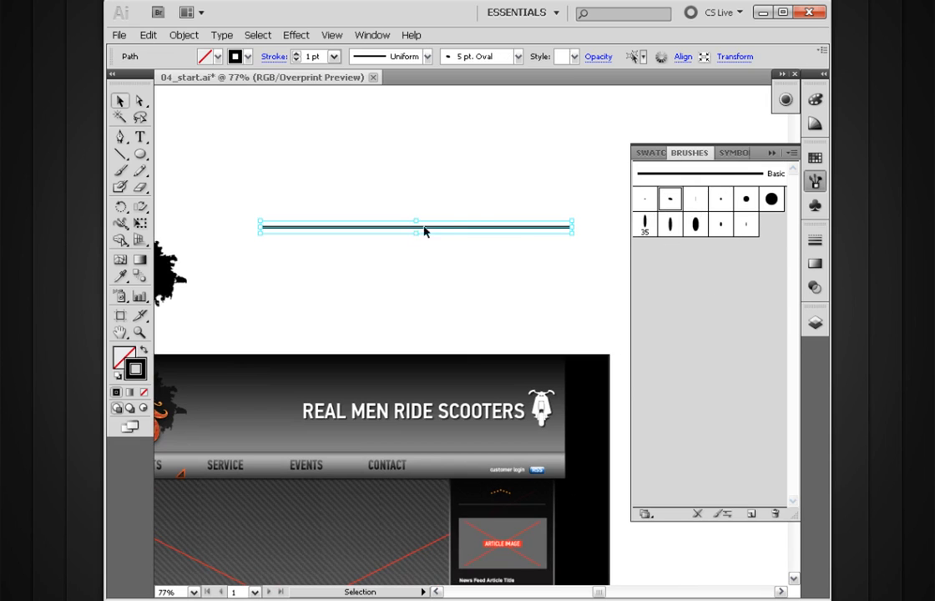
{"action": "left_click", "coordinate": [694, 202]}
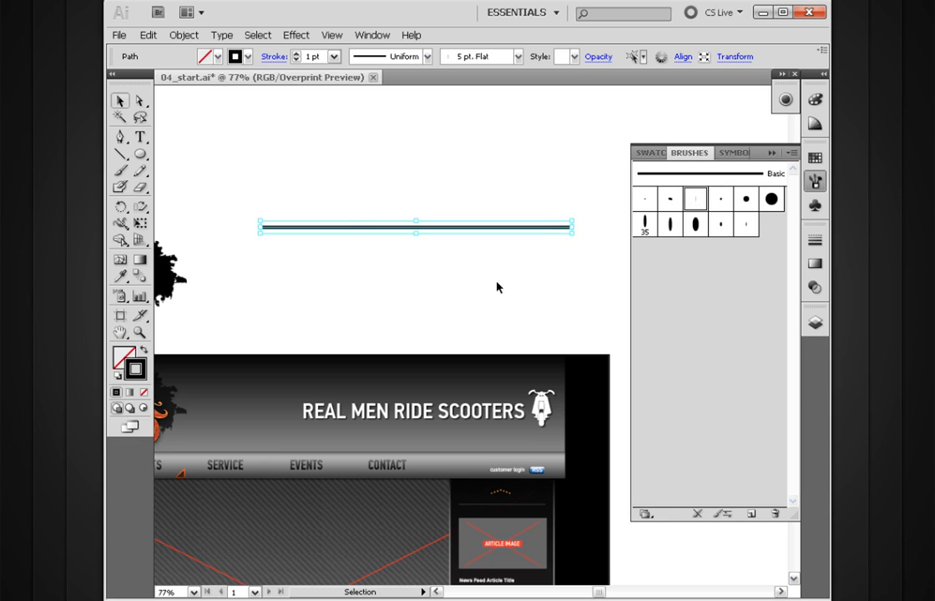
{"action": "left_click", "coordinate": [333, 254]}
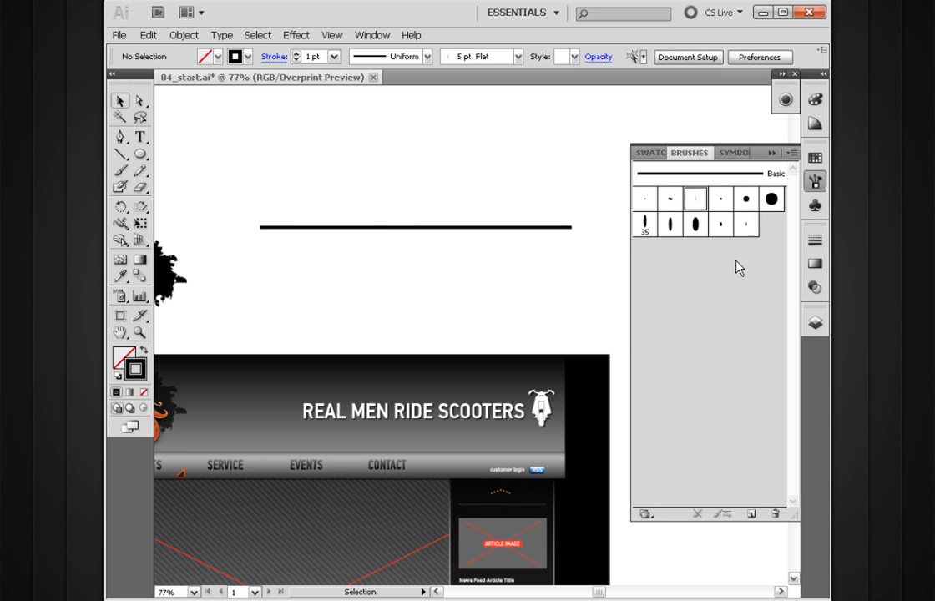
Paint a long wavy stroke below the straight line using the Paintbrush tool with the 5 pt. Flat brush.
{"action": "left_click", "coordinate": [120, 170]}
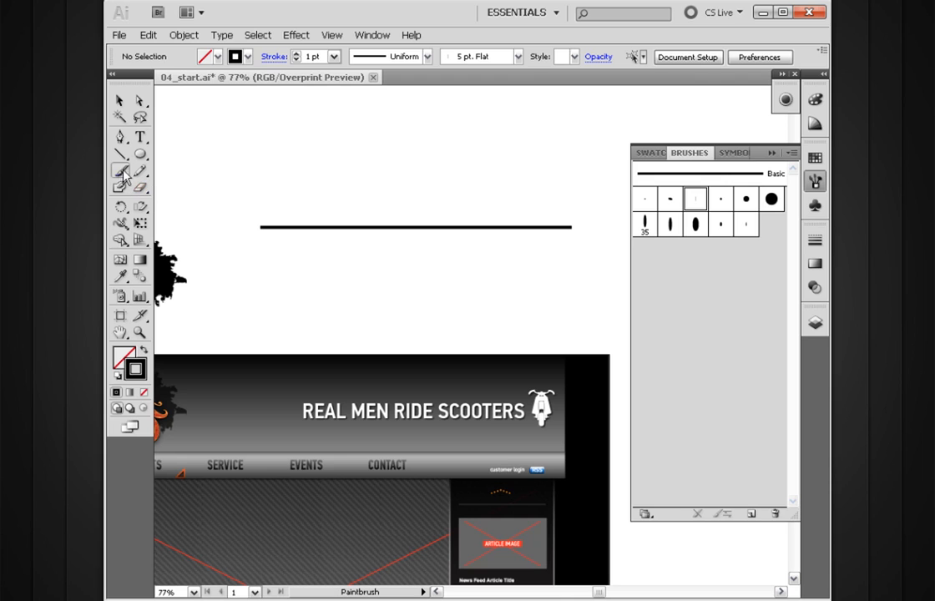
{"action": "mouse_move", "coordinate": [222, 307]}
{"action": "left_mouse_down"}
{"action": "mouse_move", "coordinate": [272, 256]}
{"action": "mouse_move", "coordinate": [355, 295]}
{"action": "mouse_move", "coordinate": [547, 258]}
{"action": "mouse_move", "coordinate": [615, 316]}
{"action": "left_mouse_up"}
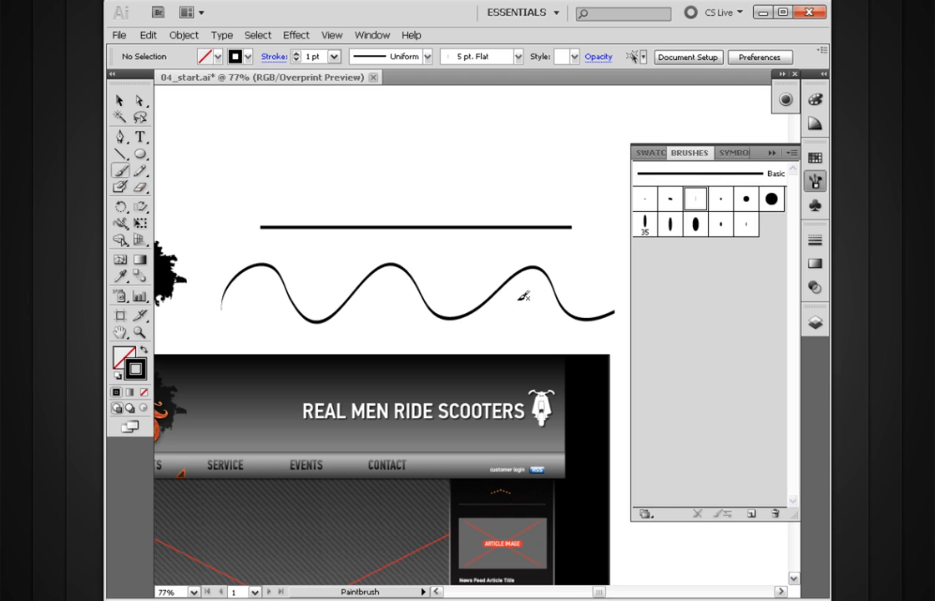
{"action": "key", "text": "space"}
{"action": "mouse_move", "coordinate": [493, 325]}
{"action": "left_mouse_down"}
{"action": "mouse_move", "coordinate": [442, 274]}
{"action": "mouse_move", "coordinate": [441, 303]}
{"action": "left_mouse_up"}
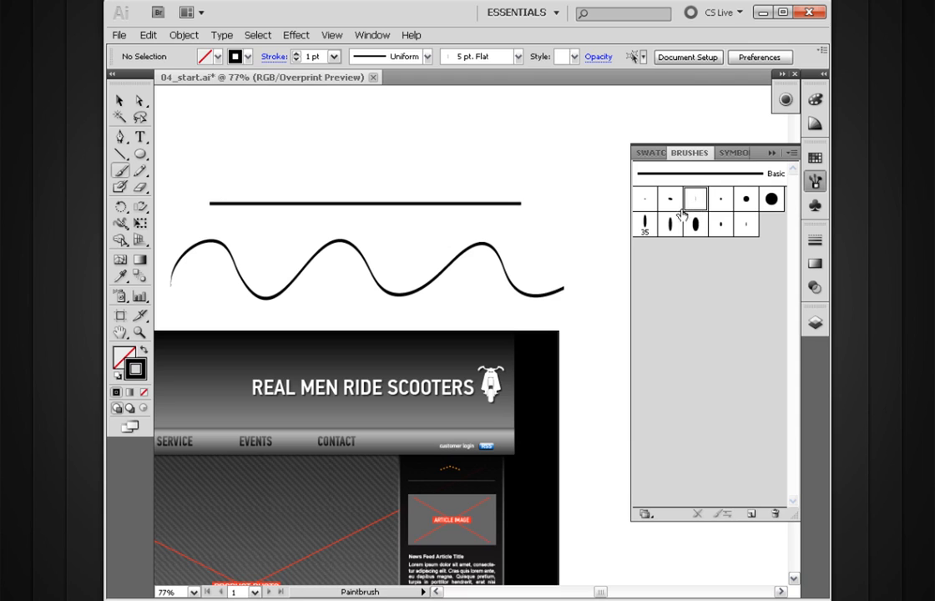
Reset the wavy path and the straight line to the Basic brush and deselect them.
{"action": "key", "text": "v"}
{"action": "left_click", "coordinate": [432, 276]}
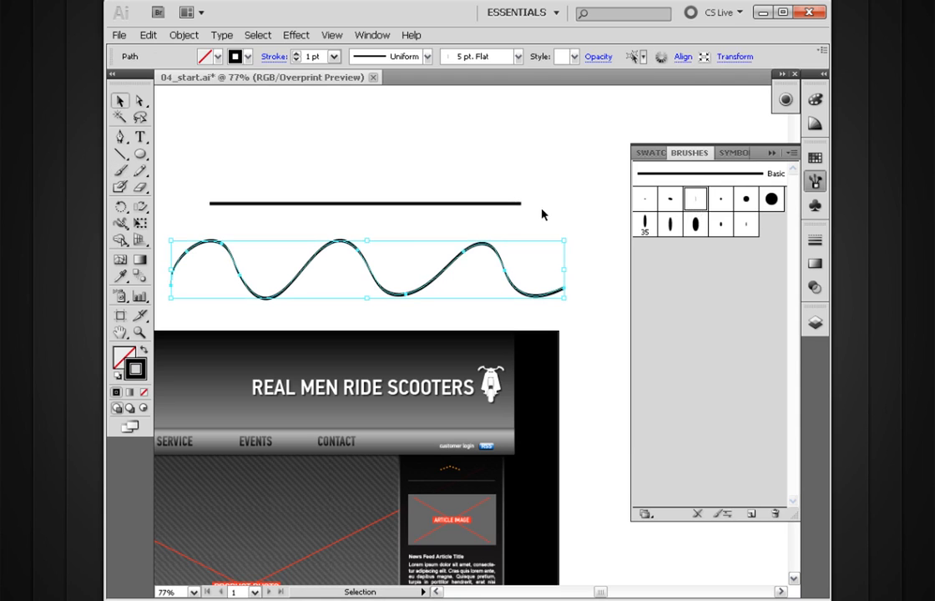
{"action": "left_click", "coordinate": [701, 174]}
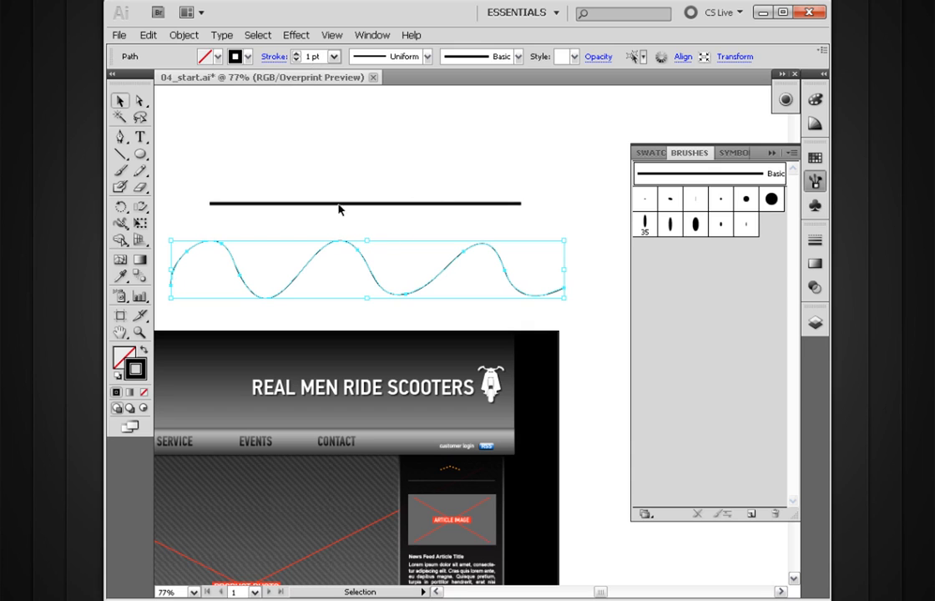
{"action": "left_click_drag", "start_coordinate": [448, 174], "coordinate": [428, 225]}
{"action": "left_click_drag", "start_coordinate": [659, 177], "coordinate": [396, 203]}
{"action": "left_click", "coordinate": [529, 154]}
{"action": "left_click_drag", "start_coordinate": [380, 342], "coordinate": [548, 216]}
{"action": "left_click", "coordinate": [467, 310], "text": "ctrl+alt"}
{"action": "left_click_drag", "start_coordinate": [451, 349], "coordinate": [460, 270]}
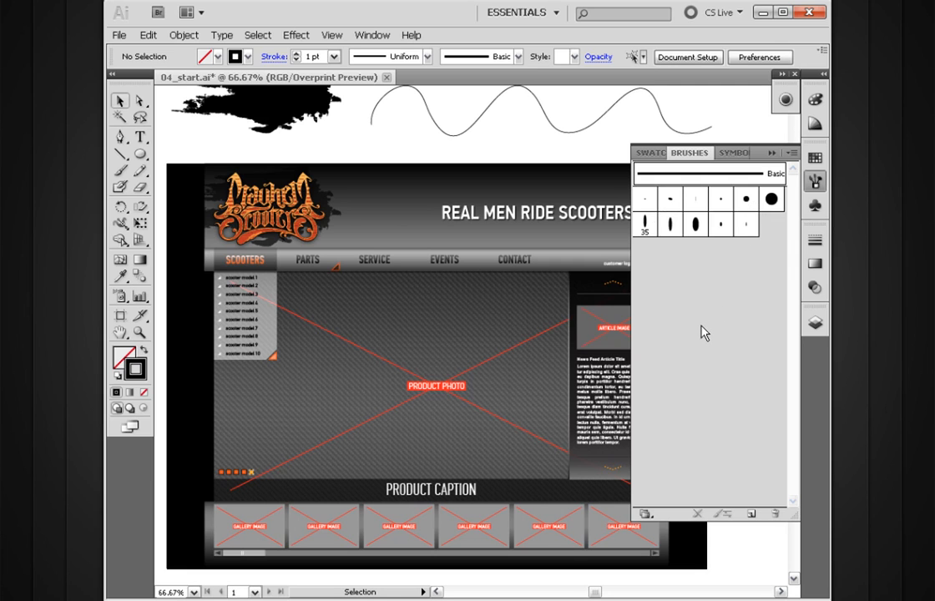
Start a new Calligraphic Brush with nothing selected.
{"action": "key", "text": "space"}
{"action": "left_click_drag", "start_coordinate": [475, 182], "coordinate": [454, 262]}
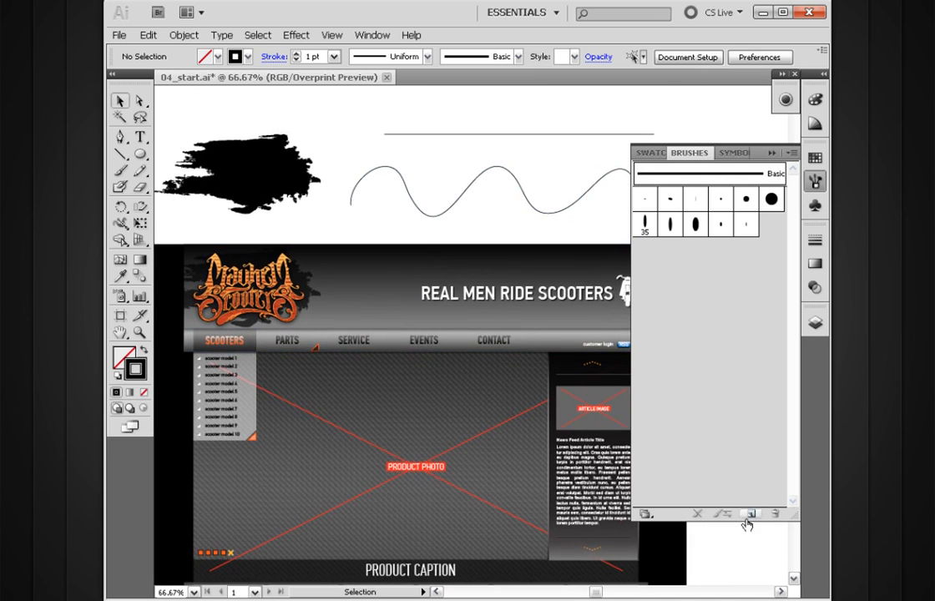
{"action": "left_click", "coordinate": [750, 513]}
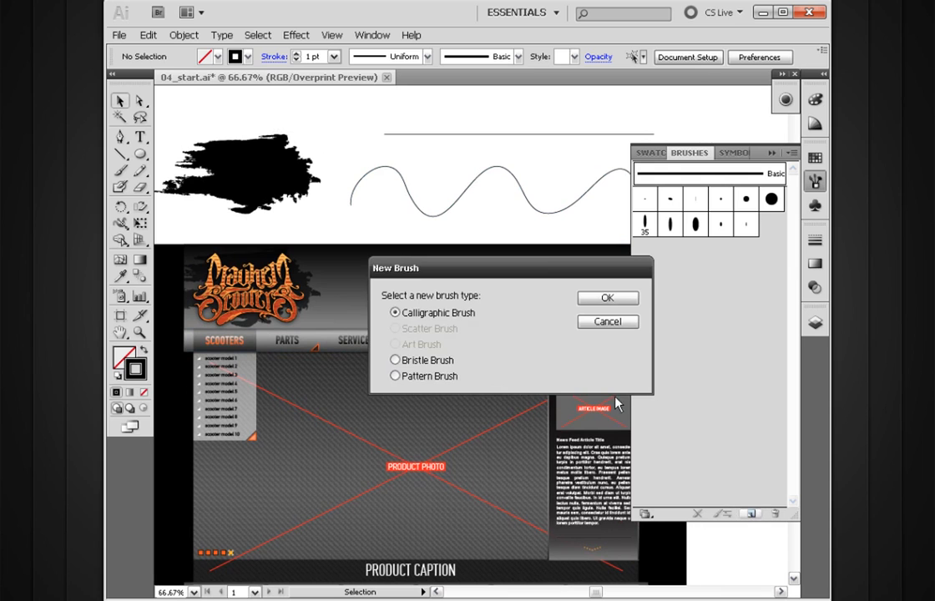
{"action": "left_click_drag", "start_coordinate": [539, 276], "coordinate": [502, 181]}
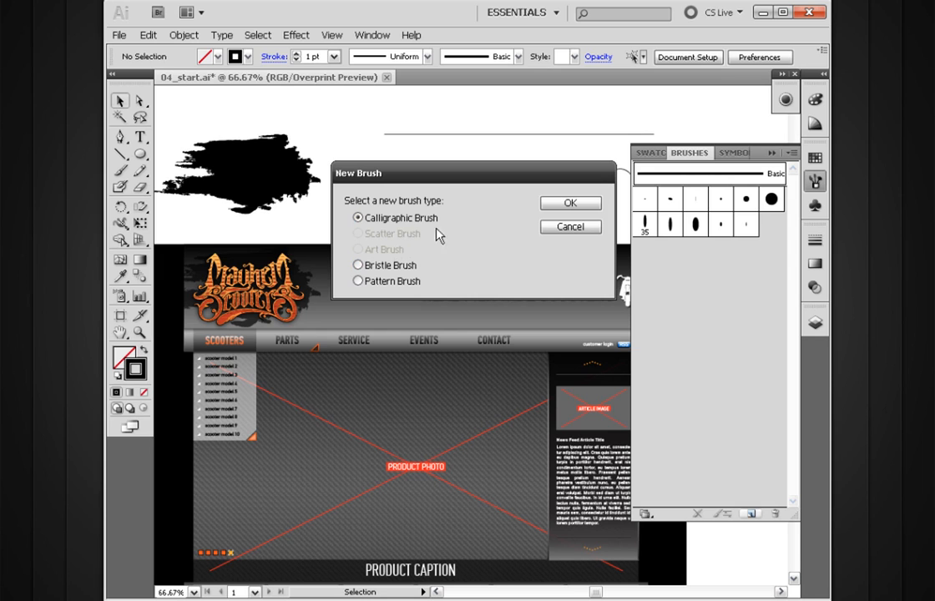
{"action": "left_click", "coordinate": [557, 209]}
{"action": "mouse_move", "coordinate": [530, 201]}
{"action": "left_mouse_down"}
{"action": "mouse_move", "coordinate": [505, 223]}
{"action": "mouse_move", "coordinate": [484, 200]}
{"action": "mouse_move", "coordinate": [483, 235]}
{"action": "left_mouse_up"}
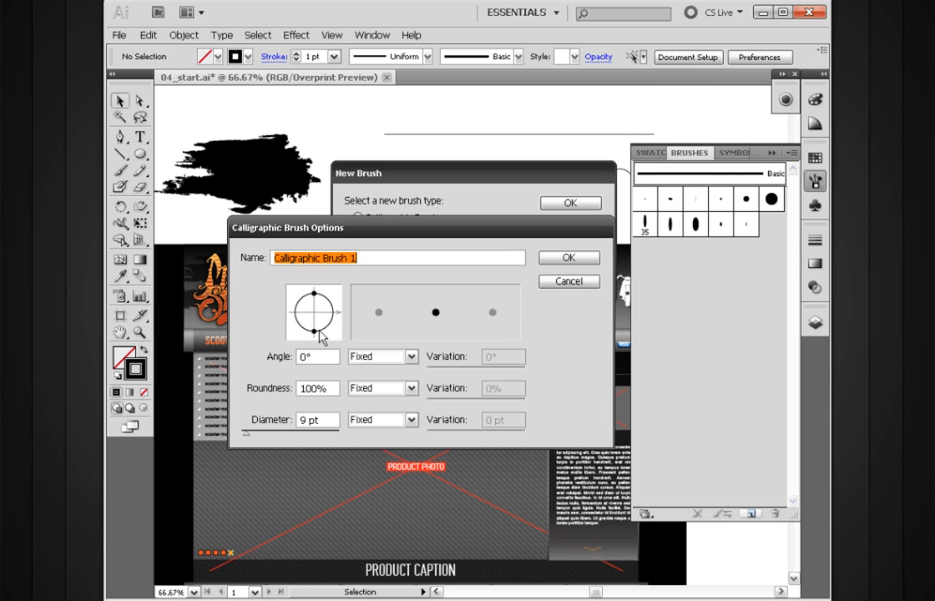
Shape the brush tip to a 35° angle and 57% roundness, vary its diameter by Pressure, and create the brush.
{"action": "mouse_move", "coordinate": [313, 331]}
{"action": "left_mouse_down"}
{"action": "mouse_move", "coordinate": [315, 321]}
{"action": "mouse_move", "coordinate": [317, 333]}
{"action": "mouse_move", "coordinate": [323, 330]}
{"action": "left_mouse_up"}
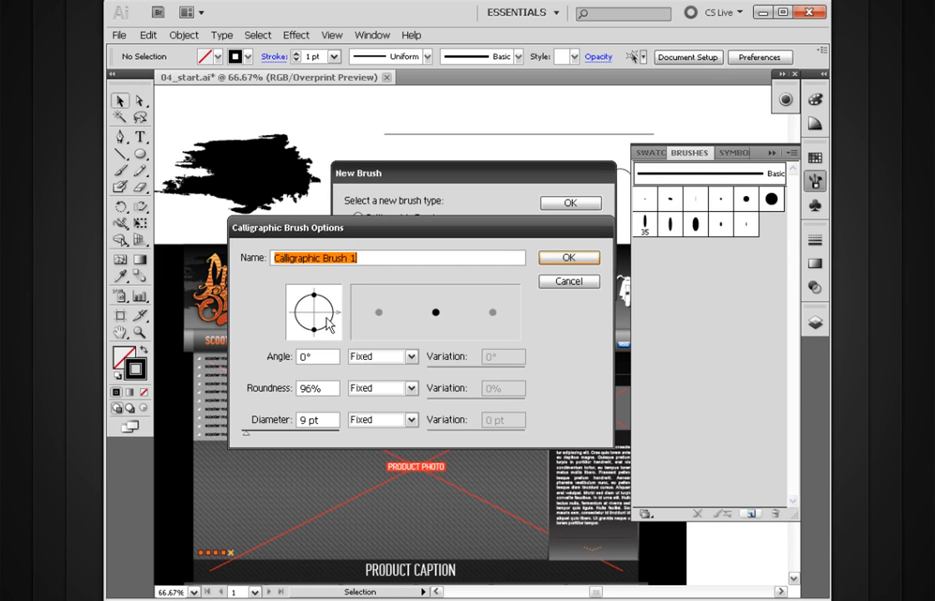
{"action": "mouse_move", "coordinate": [317, 333]}
{"action": "left_mouse_down"}
{"action": "mouse_move", "coordinate": [326, 333]}
{"action": "mouse_move", "coordinate": [336, 299]}
{"action": "mouse_move", "coordinate": [320, 323]}
{"action": "mouse_move", "coordinate": [336, 306]}
{"action": "mouse_move", "coordinate": [338, 326]}
{"action": "left_mouse_up"}
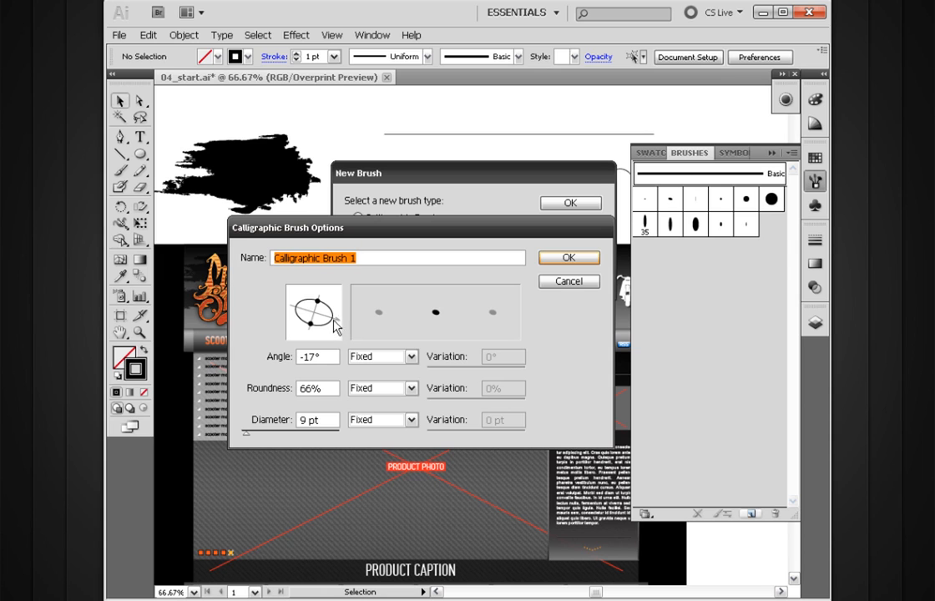
{"action": "mouse_move", "coordinate": [339, 326]}
{"action": "left_mouse_down"}
{"action": "mouse_move", "coordinate": [310, 322]}
{"action": "mouse_move", "coordinate": [324, 309]}
{"action": "mouse_move", "coordinate": [321, 326]}
{"action": "left_mouse_up"}
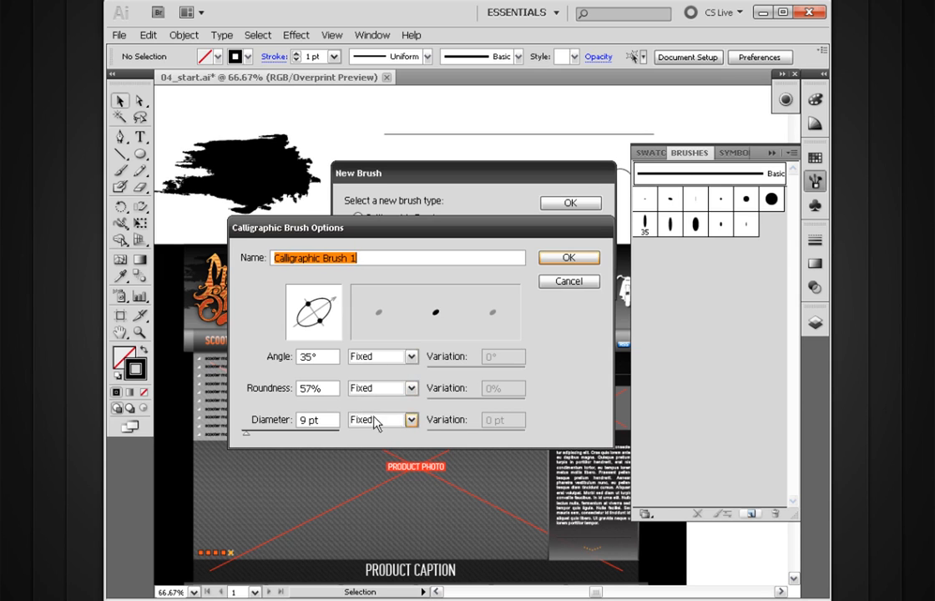
{"action": "left_click", "coordinate": [410, 420]}
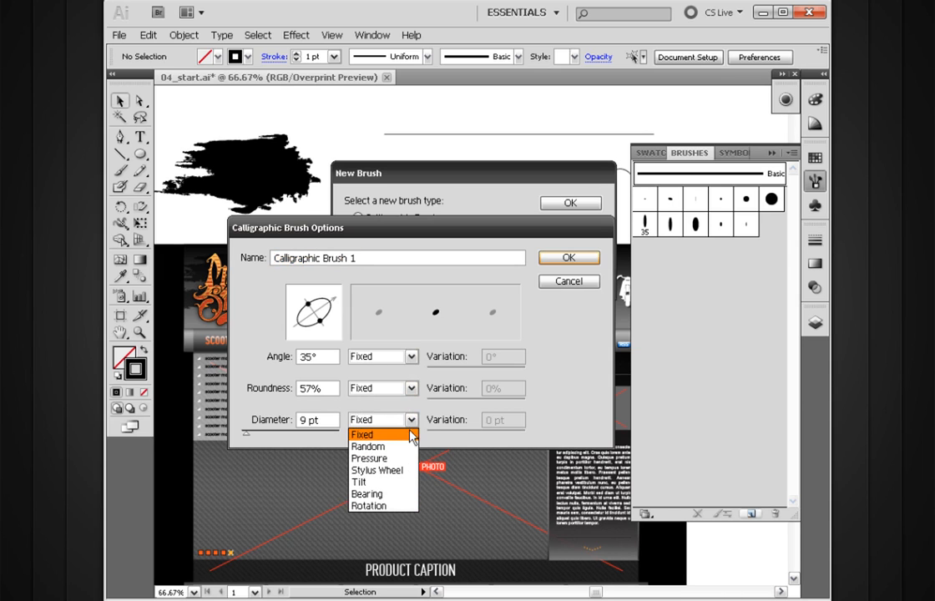
{"action": "left_click", "coordinate": [369, 458]}
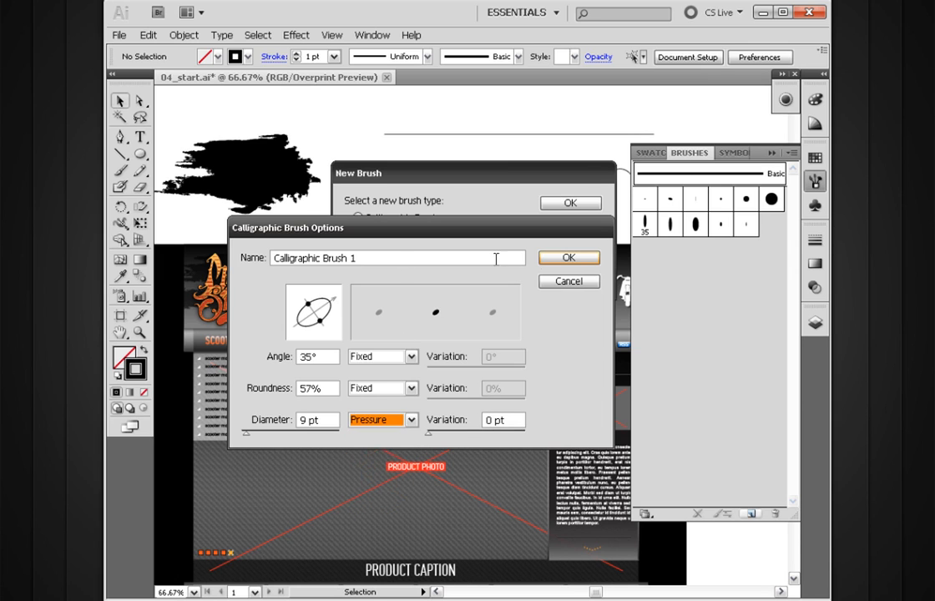
{"action": "left_click", "coordinate": [566, 259]}
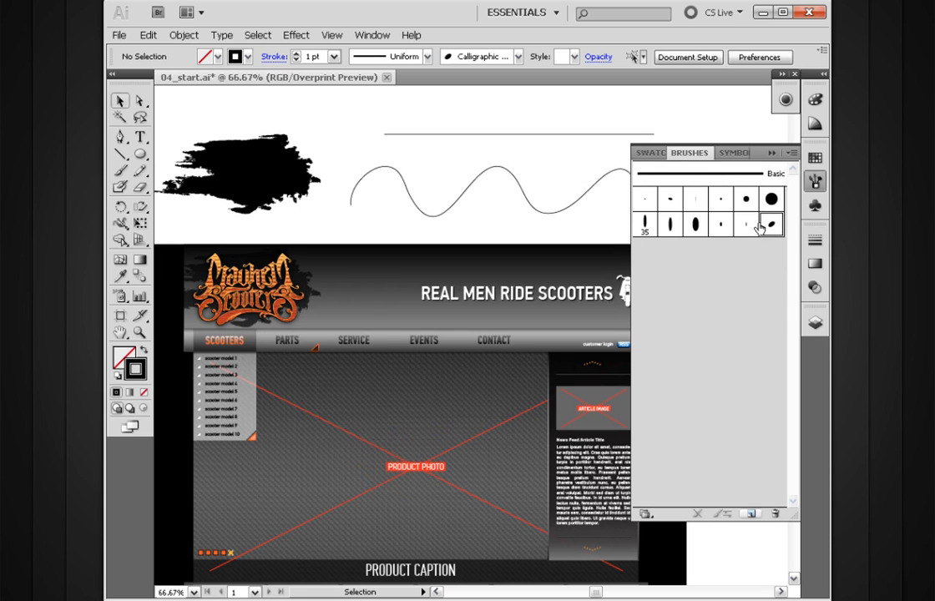
Paint two wavy strokes in the empty area above the straight line with the new calligraphic brush.
{"action": "left_click_drag", "start_coordinate": [426, 149], "coordinate": [345, 332]}
{"action": "left_click", "coordinate": [120, 170]}
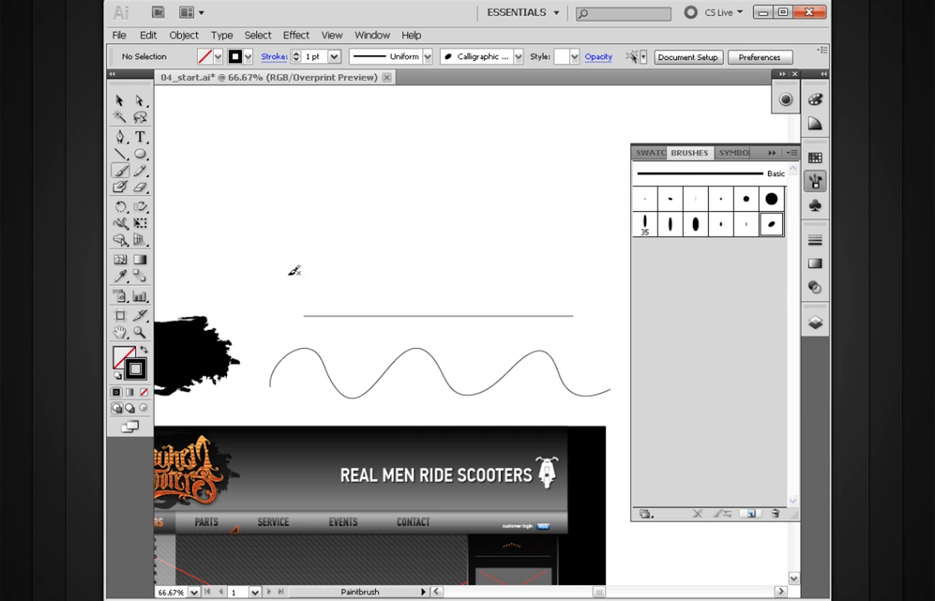
{"action": "mouse_move", "coordinate": [233, 261]}
{"action": "left_mouse_down"}
{"action": "mouse_move", "coordinate": [343, 239]}
{"action": "mouse_move", "coordinate": [514, 237]}
{"action": "mouse_move", "coordinate": [547, 262]}
{"action": "left_mouse_up"}
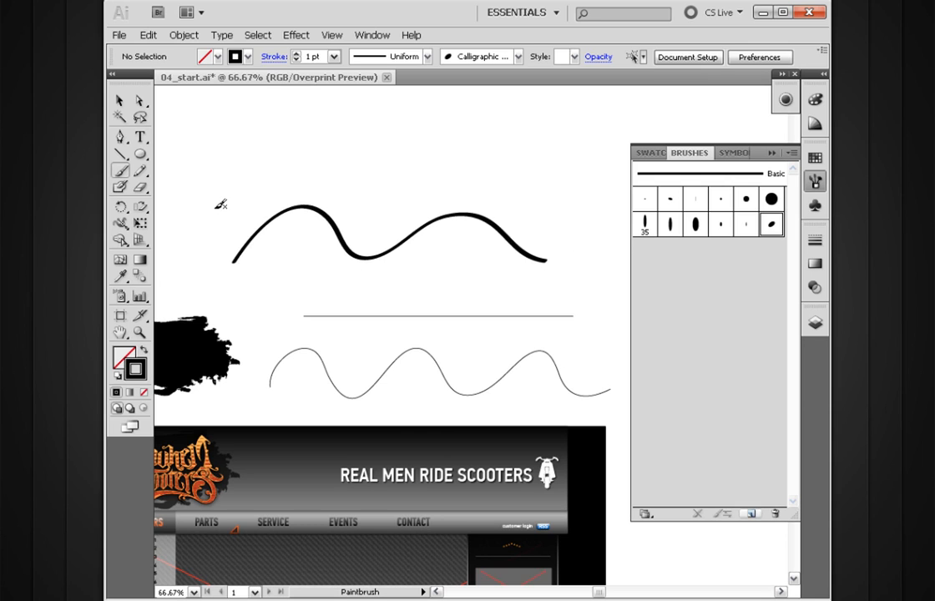
{"action": "mouse_move", "coordinate": [222, 214]}
{"action": "left_mouse_down"}
{"action": "mouse_move", "coordinate": [251, 174]}
{"action": "mouse_move", "coordinate": [309, 183]}
{"action": "mouse_move", "coordinate": [432, 166]}
{"action": "mouse_move", "coordinate": [471, 188]}
{"action": "mouse_move", "coordinate": [521, 186]}
{"action": "mouse_move", "coordinate": [576, 234]}
{"action": "left_mouse_up"}
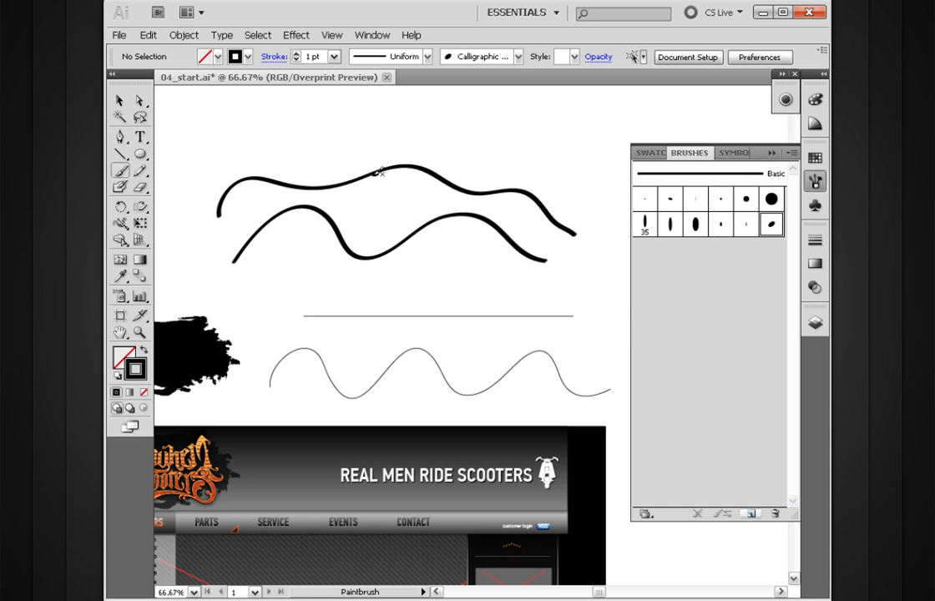
Set the new calligraphic brush's diameter variation to 9 pt and apply the change to the existing strokes.
{"action": "double_click", "coordinate": [770, 224]}
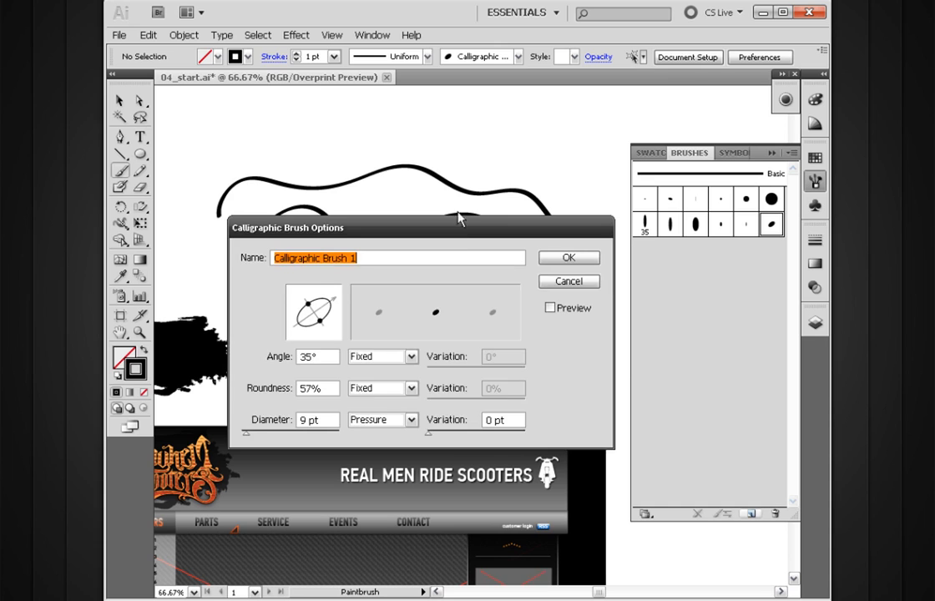
{"action": "left_click_drag", "start_coordinate": [465, 219], "coordinate": [471, 184]}
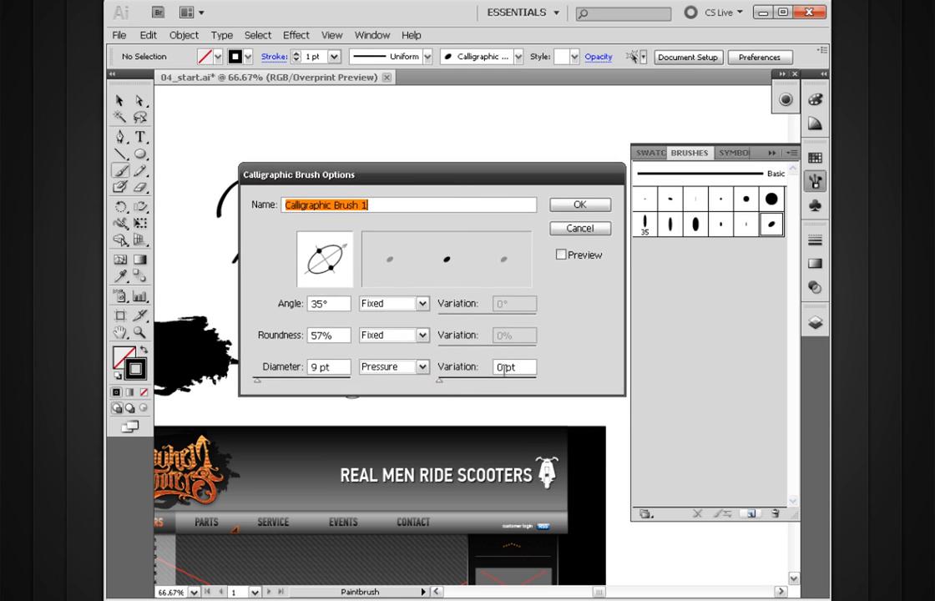
{"action": "left_click_drag", "start_coordinate": [439, 382], "coordinate": [451, 382]}
{"action": "left_click", "coordinate": [578, 205]}
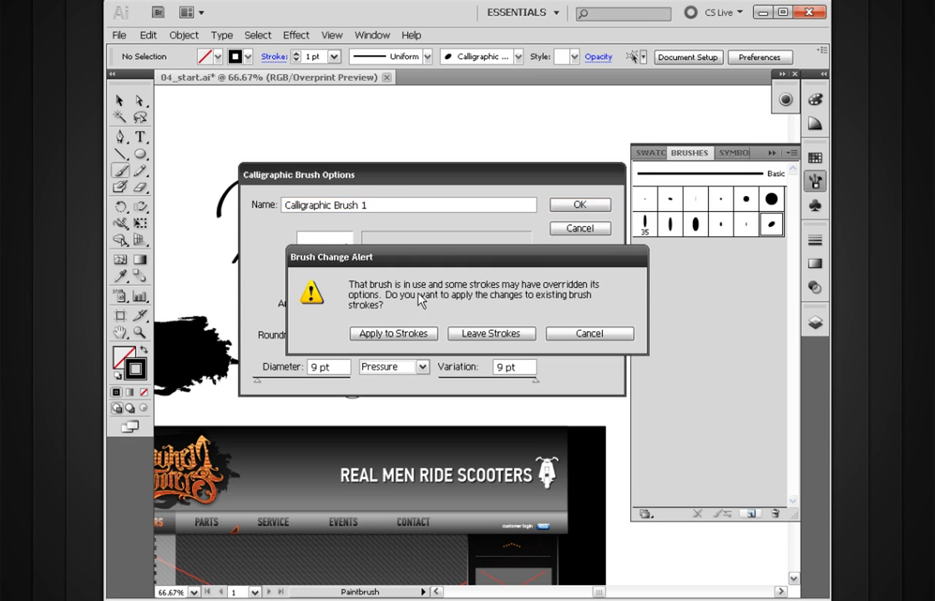
{"action": "mouse_move", "coordinate": [431, 259]}
{"action": "left_mouse_down"}
{"action": "mouse_move", "coordinate": [440, 401]}
{"action": "mouse_move", "coordinate": [420, 441]}
{"action": "left_mouse_up"}
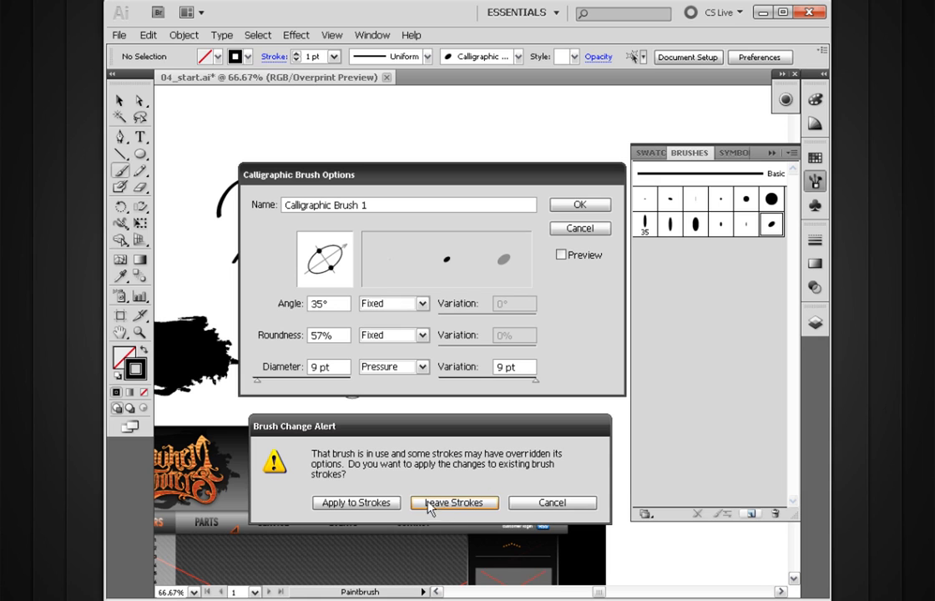
{"action": "left_click_drag", "start_coordinate": [430, 425], "coordinate": [428, 251]}
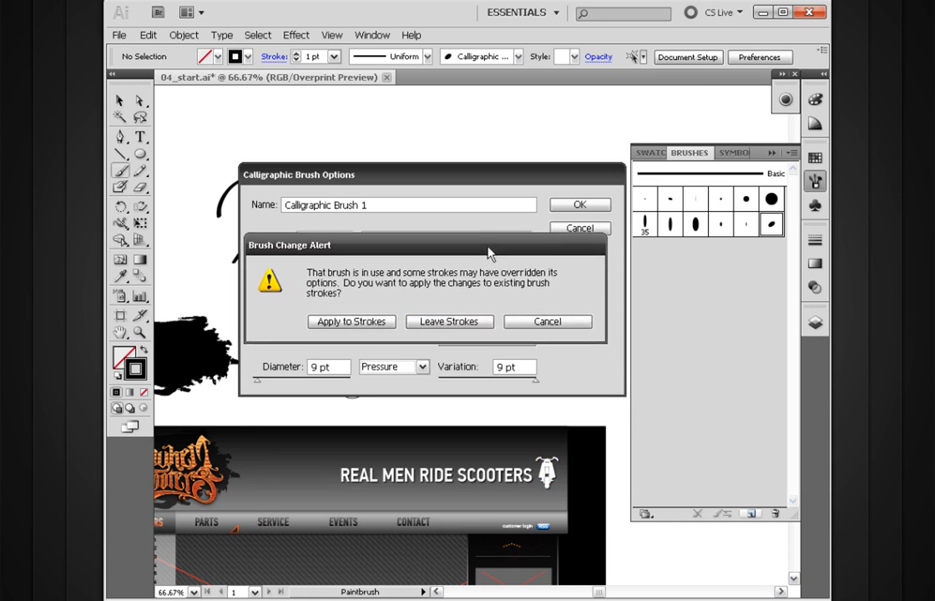
{"action": "left_click", "coordinate": [351, 327]}
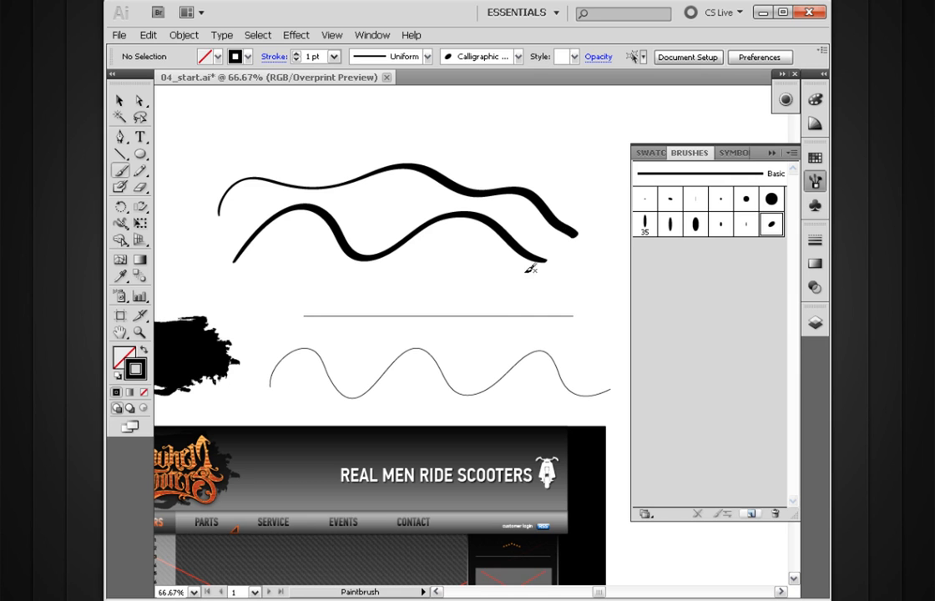
Delete the two calligraphic strokes, the straight line and the thin wavy path above the web page design.
{"action": "left_click_drag", "start_coordinate": [439, 356], "coordinate": [539, 302]}
{"action": "left_click", "coordinate": [538, 302], "text": "ctrl+alt"}
{"action": "left_click_drag", "start_coordinate": [508, 420], "coordinate": [494, 424]}
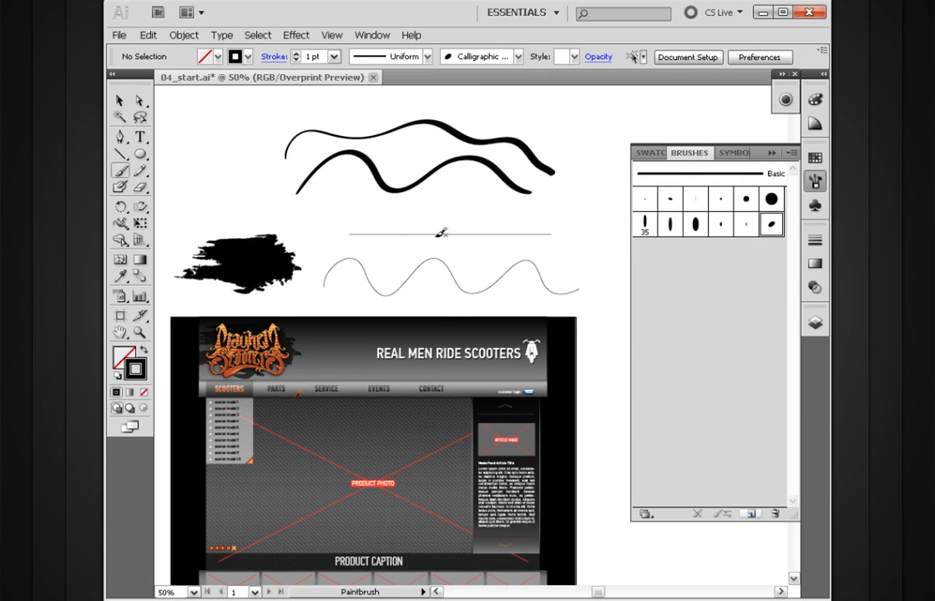
{"action": "key", "text": "v"}
{"action": "mouse_move", "coordinate": [539, 104]}
{"action": "left_mouse_down"}
{"action": "mouse_move", "coordinate": [434, 310]}
{"action": "mouse_move", "coordinate": [380, 269]}
{"action": "left_mouse_up"}
{"action": "key", "text": "Delete"}
Clear away the remaining practice strokes and lines above the web page design and select the black paint splatter.
{"action": "left_click_drag", "start_coordinate": [326, 190], "coordinate": [250, 271]}
{"action": "left_click_drag", "start_coordinate": [323, 297], "coordinate": [343, 280]}
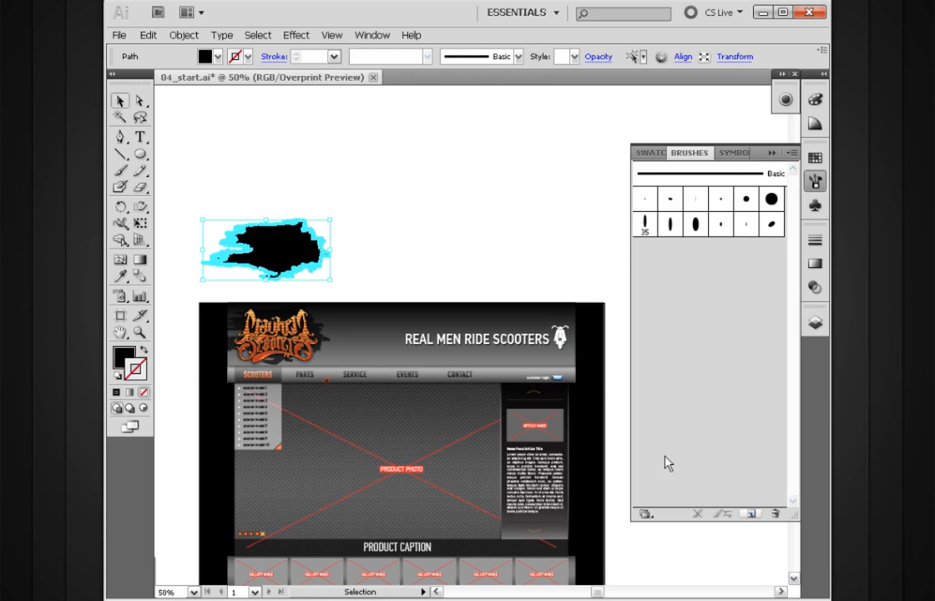
Examine the new brush types and the scatter brush options for the paint splatter, including the size variation methods, without creating a brush.
{"action": "left_click", "coordinate": [750, 516]}
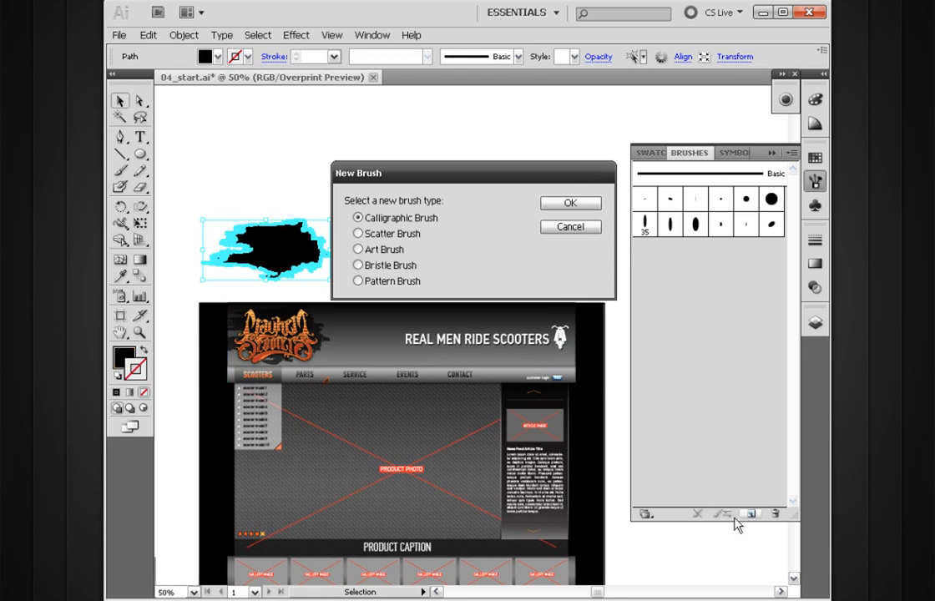
{"action": "mouse_move", "coordinate": [509, 177]}
{"action": "left_mouse_down"}
{"action": "mouse_move", "coordinate": [481, 163]}
{"action": "mouse_move", "coordinate": [518, 122]}
{"action": "left_mouse_up"}
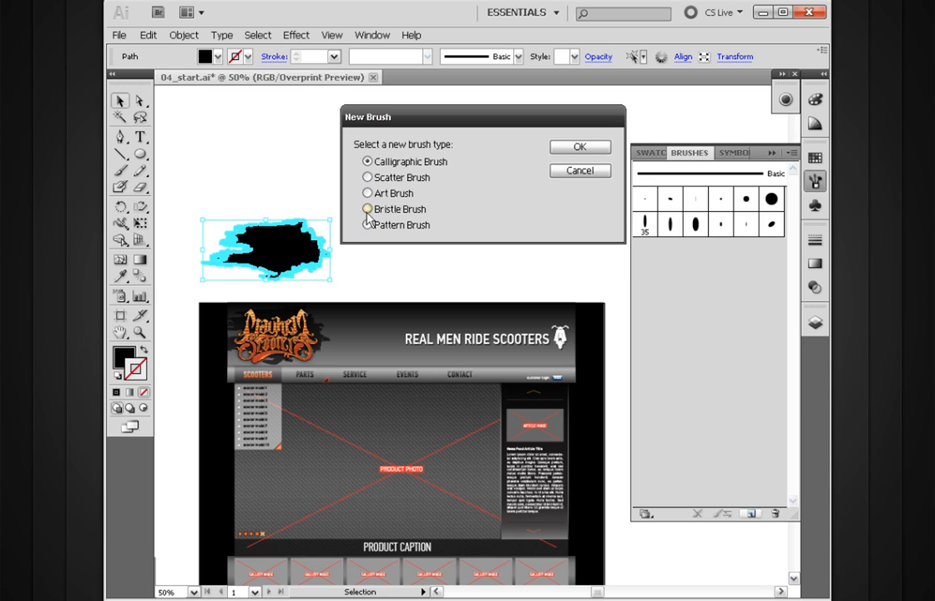
{"action": "left_click", "coordinate": [417, 178]}
{"action": "left_click", "coordinate": [409, 192]}
{"action": "left_click", "coordinate": [408, 184]}
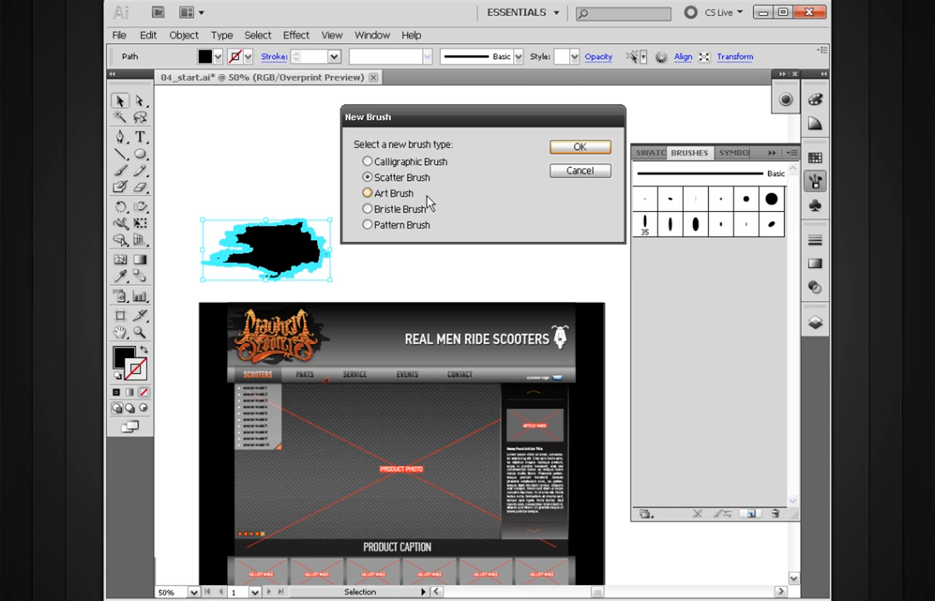
{"action": "left_click", "coordinate": [556, 148]}
{"action": "mouse_move", "coordinate": [498, 174]}
{"action": "left_mouse_down"}
{"action": "mouse_move", "coordinate": [491, 189]}
{"action": "mouse_move", "coordinate": [486, 182]}
{"action": "left_mouse_up"}
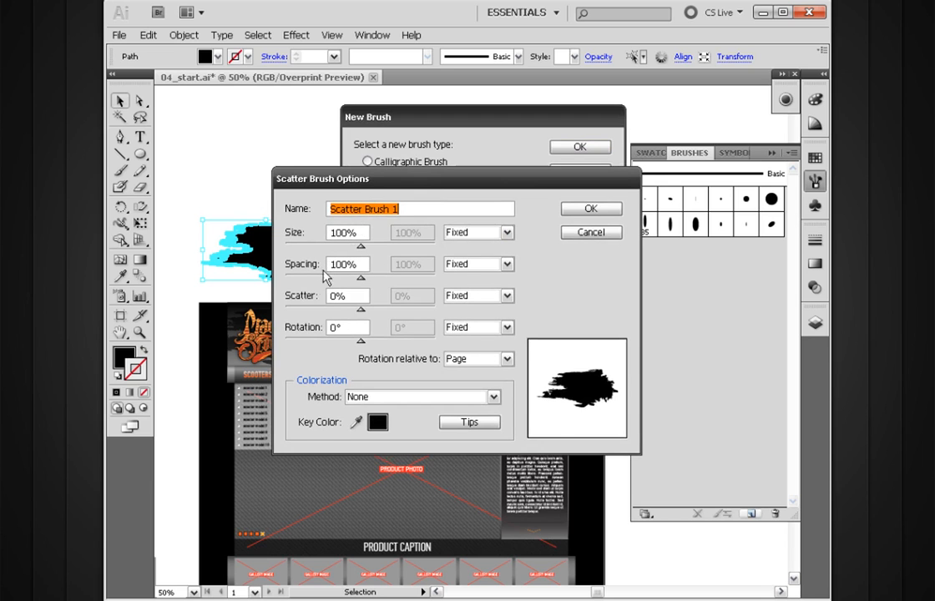
{"action": "left_click", "coordinate": [493, 237]}
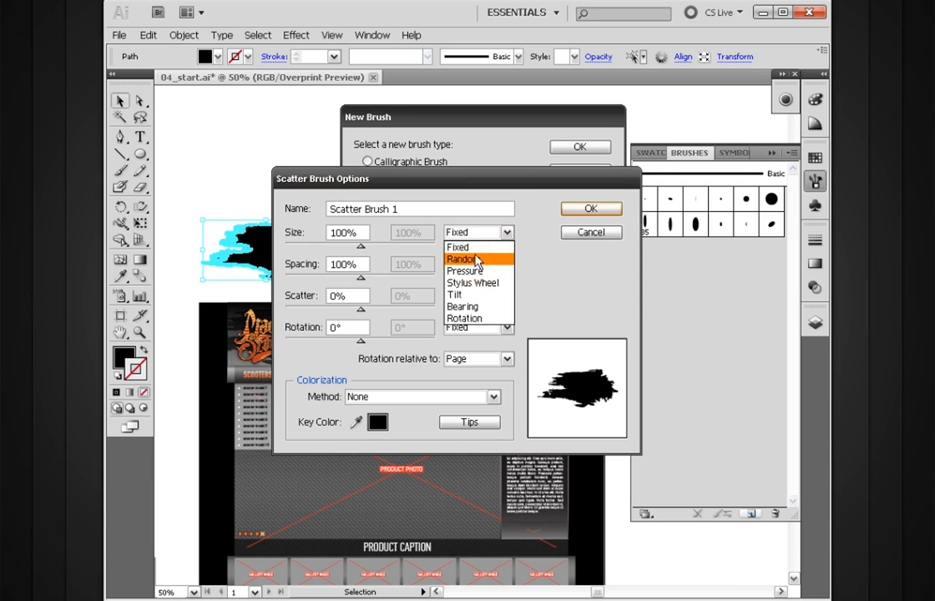
{"action": "left_click", "coordinate": [529, 213]}
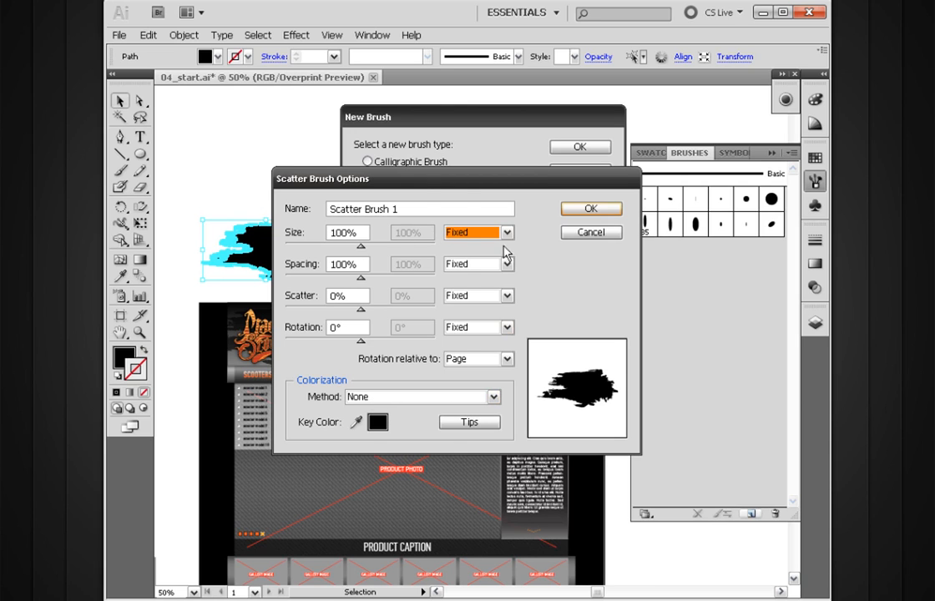
{"action": "left_click", "coordinate": [587, 235]}
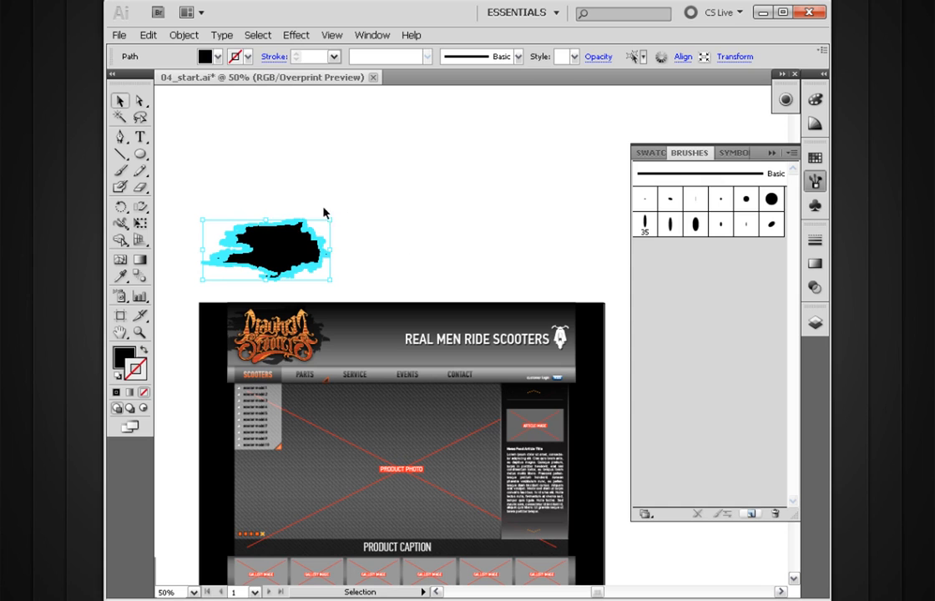
Start a new art brush from the black paint splatter and keep its width variation Fixed.
{"action": "mouse_move", "coordinate": [277, 246]}
{"action": "left_mouse_down"}
{"action": "mouse_move", "coordinate": [636, 313]}
{"action": "mouse_move", "coordinate": [682, 300]}
{"action": "mouse_move", "coordinate": [680, 314]}
{"action": "mouse_move", "coordinate": [653, 306]}
{"action": "left_mouse_up"}
{"action": "left_click_drag", "start_coordinate": [496, 123], "coordinate": [473, 168]}
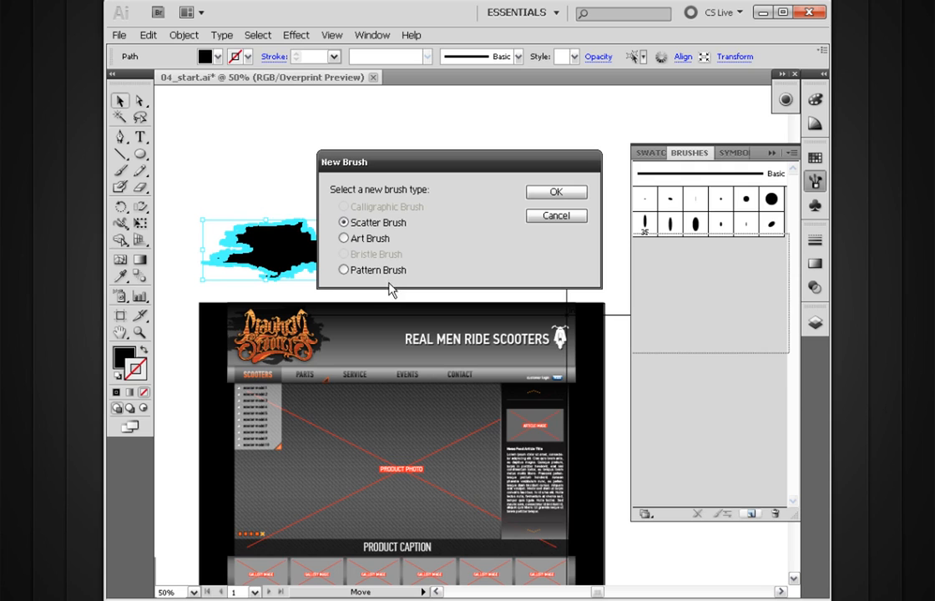
{"action": "left_click", "coordinate": [344, 238]}
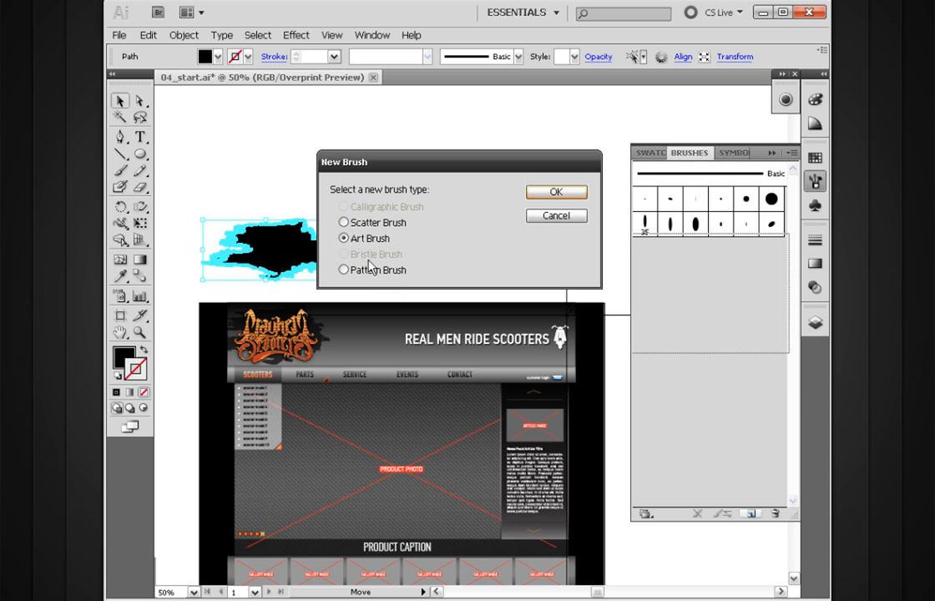
{"action": "left_click", "coordinate": [544, 193]}
{"action": "mouse_move", "coordinate": [485, 30]}
{"action": "left_mouse_down"}
{"action": "mouse_move", "coordinate": [465, 98]}
{"action": "mouse_move", "coordinate": [447, 100]}
{"action": "left_mouse_up"}
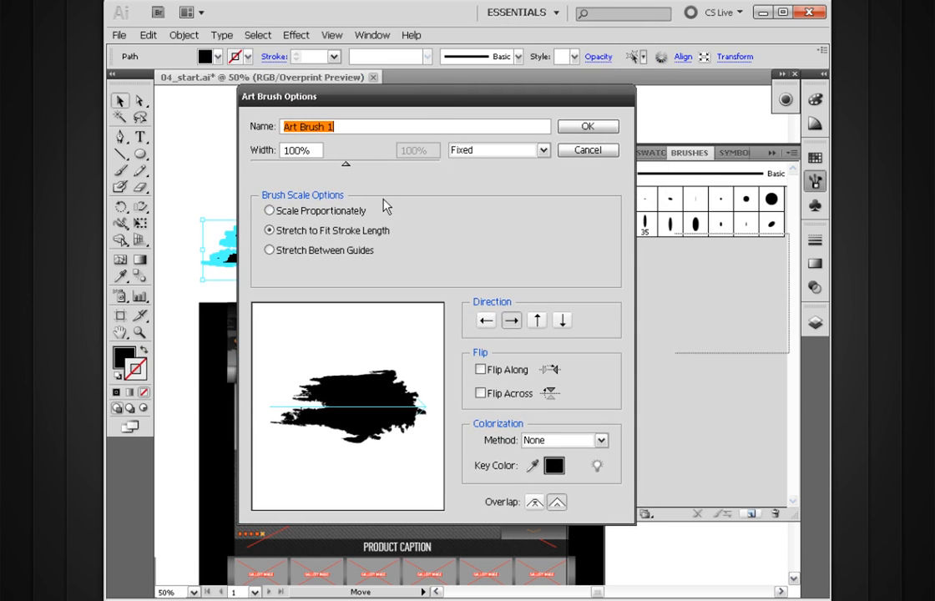
{"action": "left_click_drag", "start_coordinate": [362, 102], "coordinate": [476, 113]}
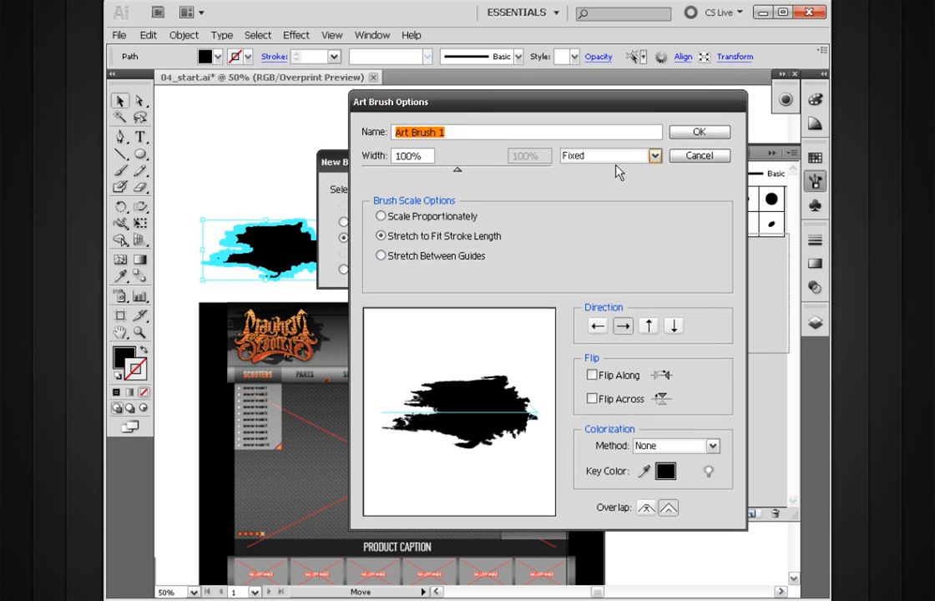
{"action": "left_click", "coordinate": [655, 158]}
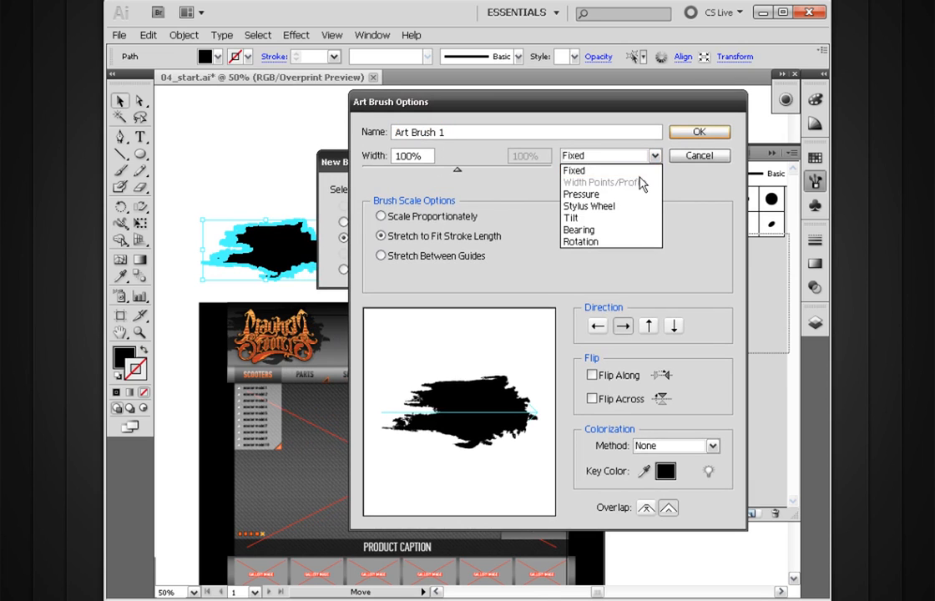
{"action": "left_click", "coordinate": [594, 171]}
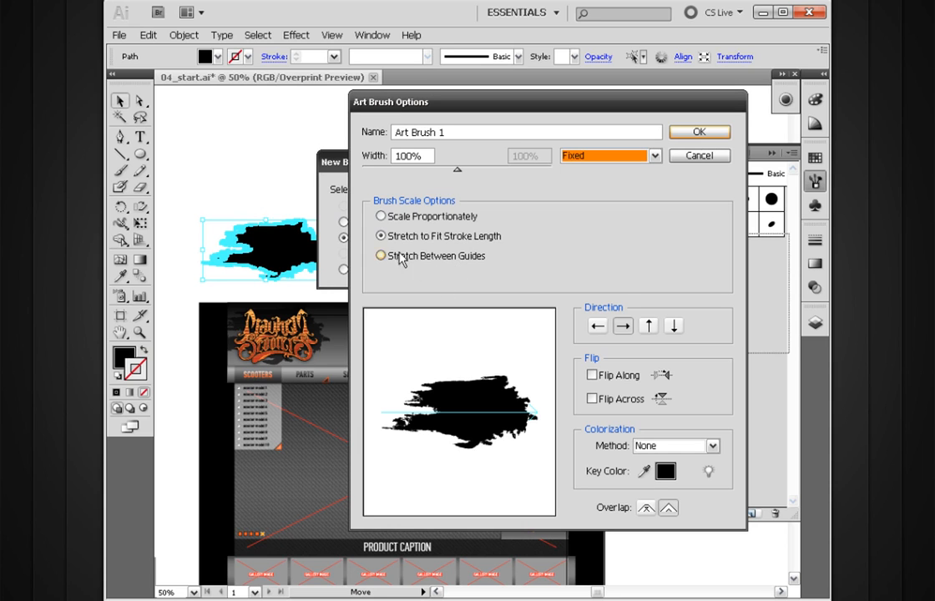
Stretch the art brush between guides, with the start at 122.706 pt and the end at 207.454 pt, and create the brush.
{"action": "left_click", "coordinate": [385, 258]}
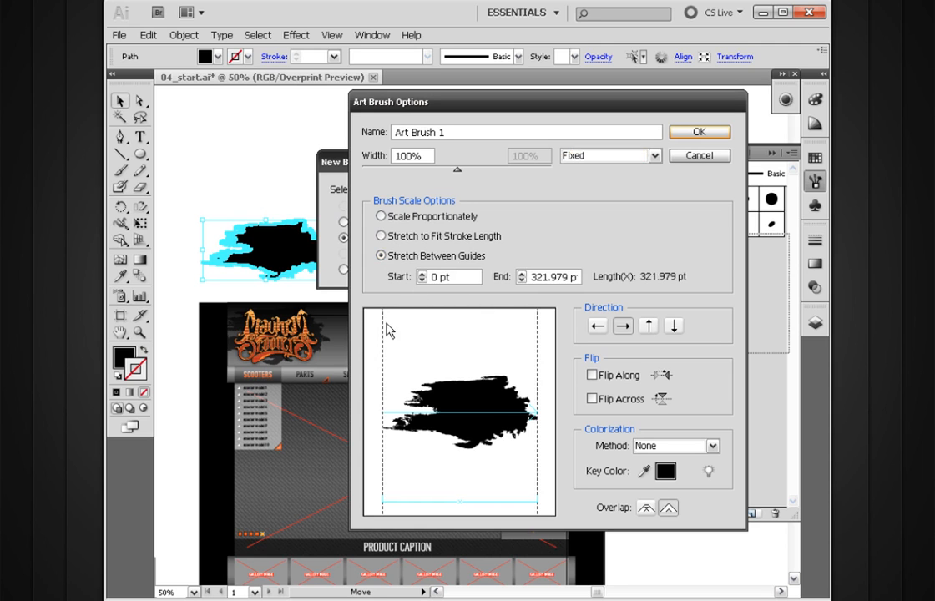
{"action": "left_click_drag", "start_coordinate": [385, 330], "coordinate": [455, 336]}
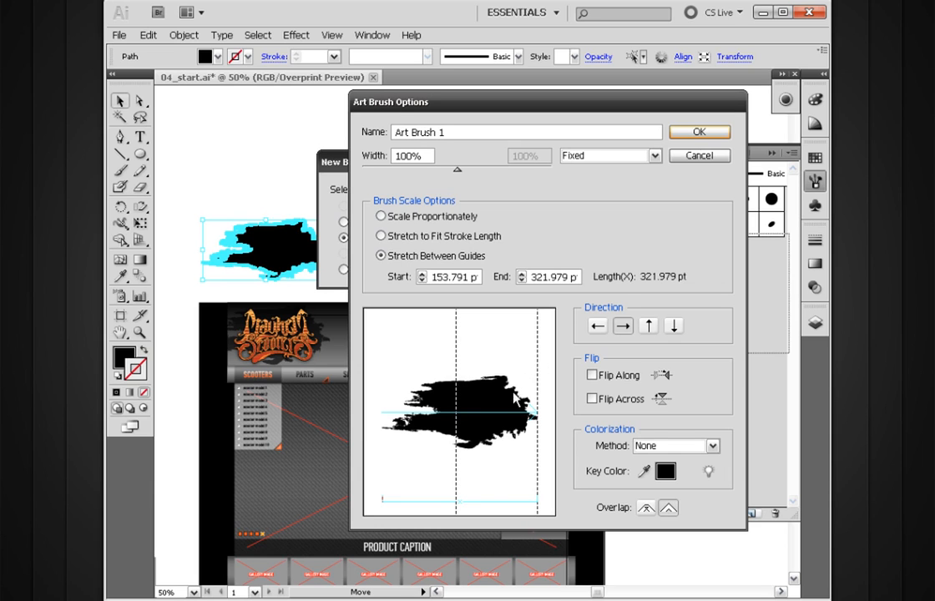
{"action": "left_click_drag", "start_coordinate": [455, 373], "coordinate": [442, 376]}
{"action": "left_click_drag", "start_coordinate": [536, 349], "coordinate": [483, 365]}
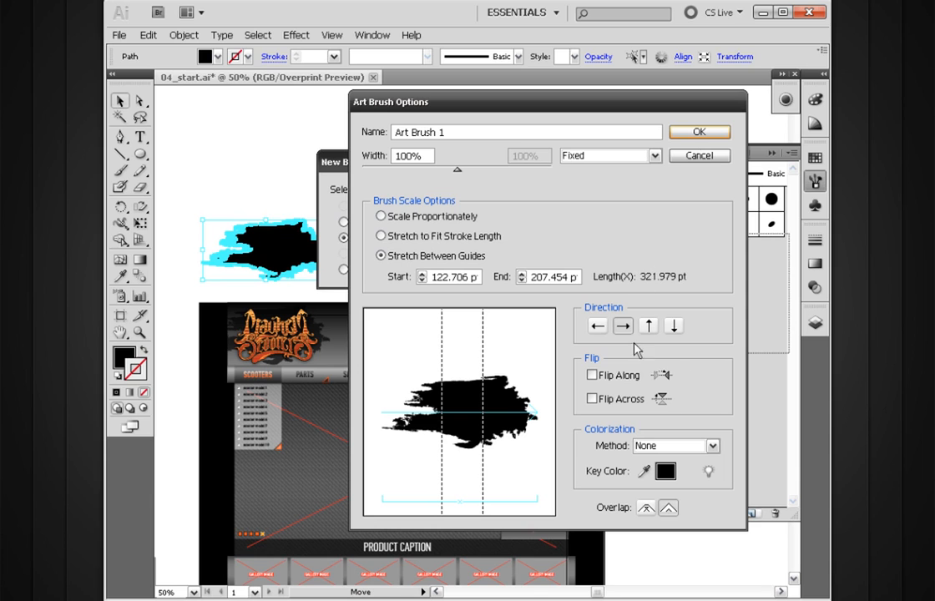
{"action": "left_click", "coordinate": [696, 134]}
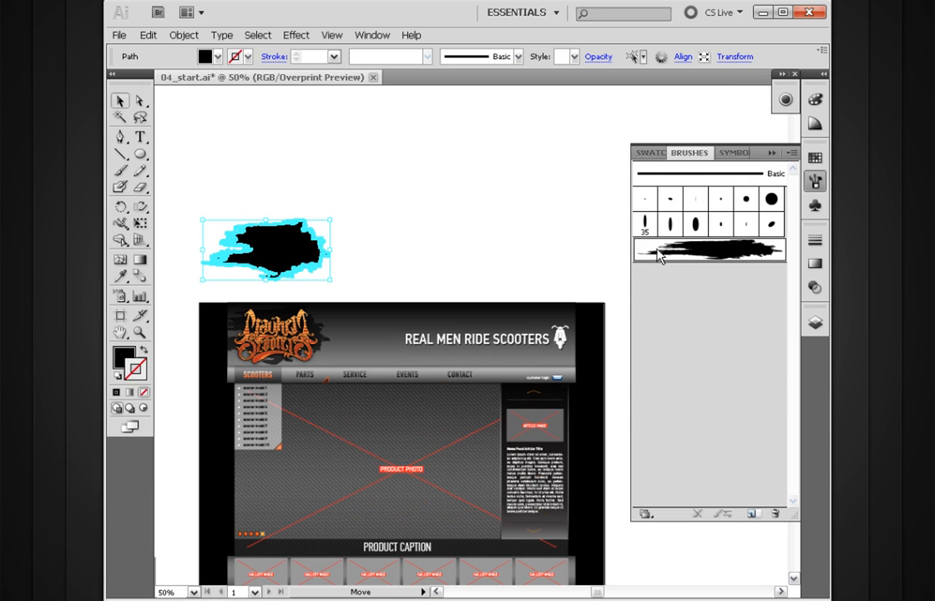
Paint a long arched stroke with the new art brush in the empty area above the paint splatter.
{"action": "left_click", "coordinate": [557, 266]}
{"action": "key", "text": "b"}
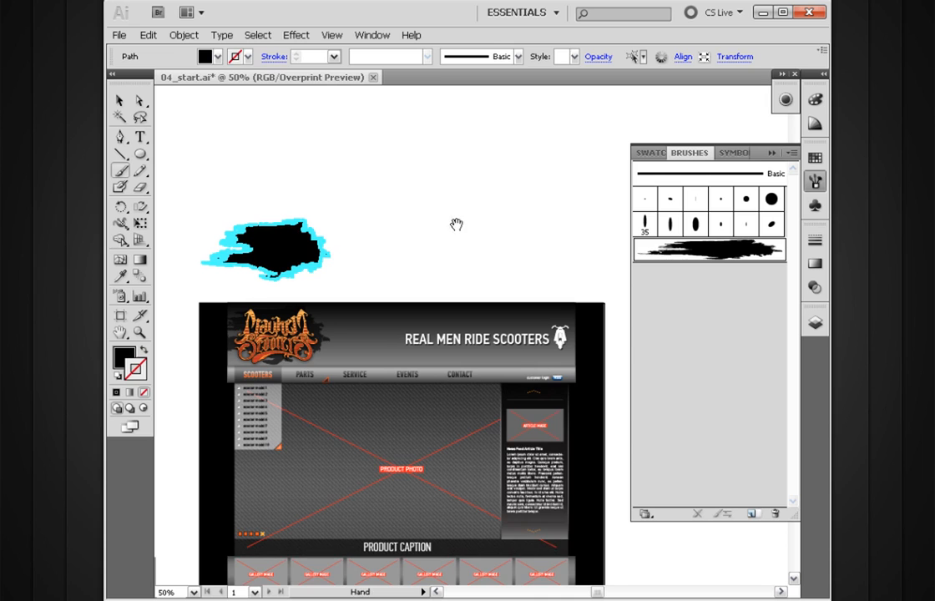
{"action": "left_click_drag", "start_coordinate": [475, 217], "coordinate": [461, 264]}
{"action": "left_click", "coordinate": [389, 271], "text": "ctrl"}
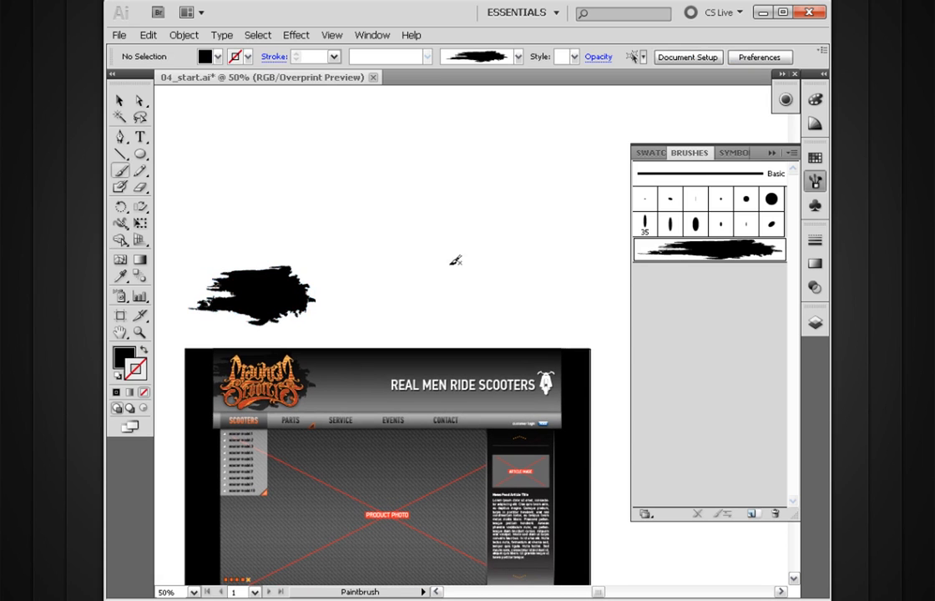
{"action": "left_click_drag", "start_coordinate": [554, 228], "coordinate": [581, 237]}
{"action": "left_click_drag", "start_coordinate": [506, 294], "coordinate": [479, 337]}
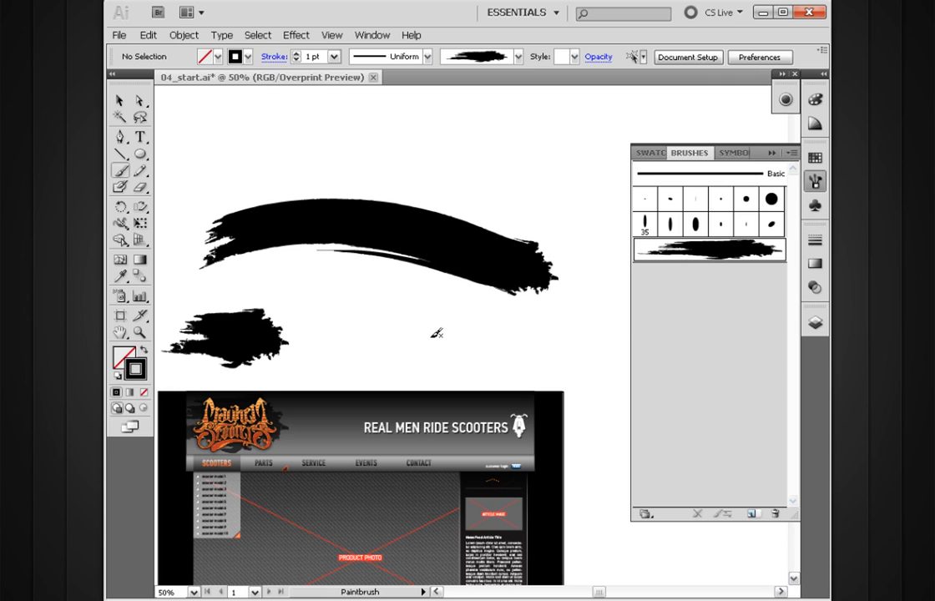
{"action": "left_click_drag", "start_coordinate": [471, 277], "coordinate": [494, 257]}
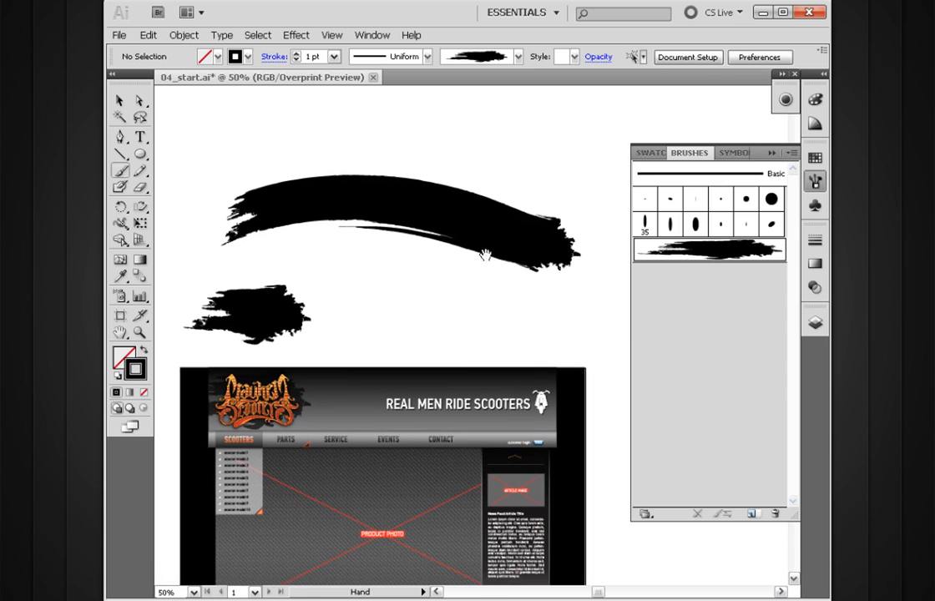
{"action": "left_click", "coordinate": [474, 316], "text": "ctrl+alt"}
{"action": "left_click_drag", "start_coordinate": [467, 321], "coordinate": [460, 336]}
{"action": "mouse_move", "coordinate": [404, 267]}
{"action": "left_mouse_down"}
{"action": "mouse_move", "coordinate": [461, 292]}
{"action": "mouse_move", "coordinate": [447, 355]}
{"action": "left_mouse_up"}
Change the art brush's scaling to Stretch to Fit Stroke Length and apply the change to the existing stroke.
{"action": "key", "text": "v"}
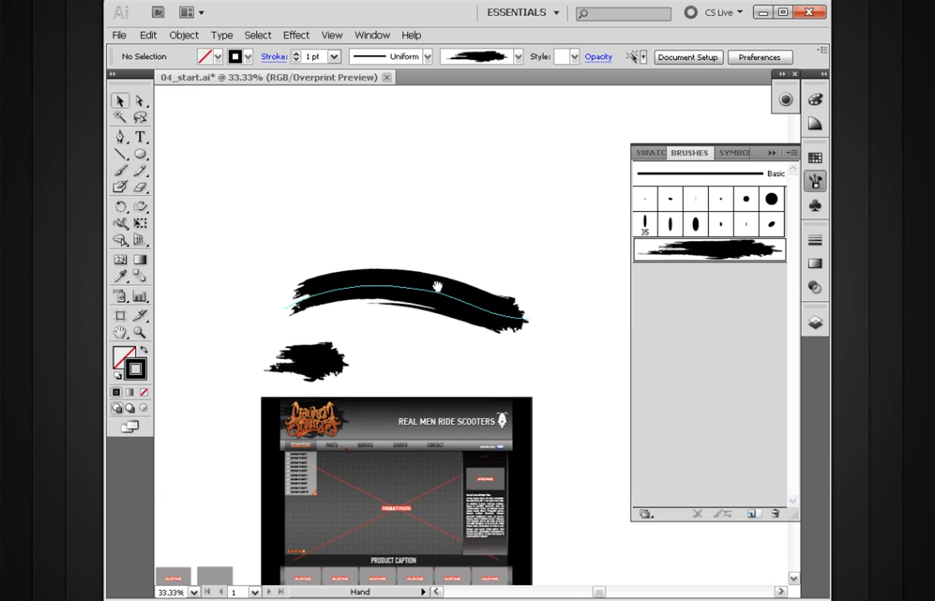
{"action": "left_click_drag", "start_coordinate": [434, 292], "coordinate": [430, 271]}
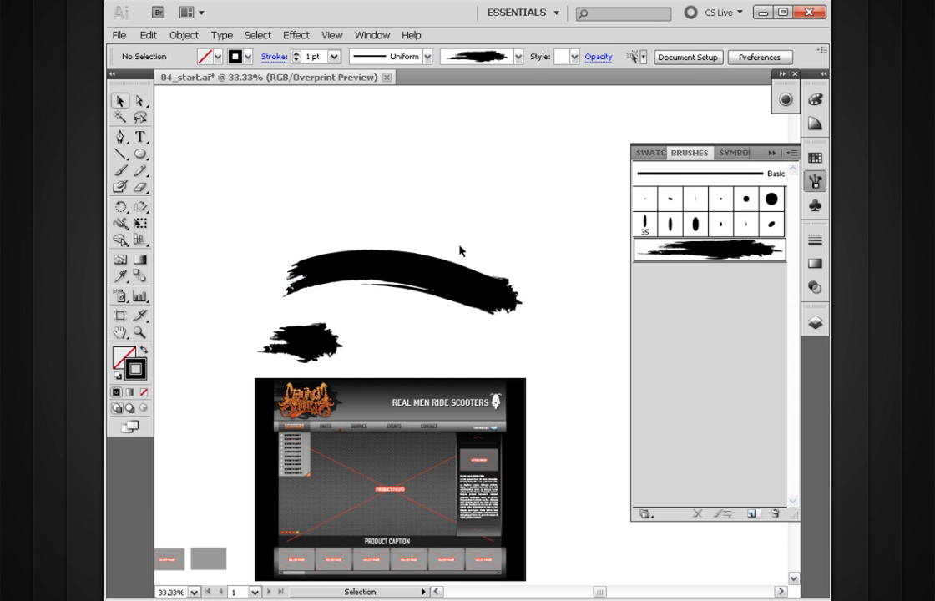
{"action": "double_click", "coordinate": [661, 260]}
{"action": "mouse_move", "coordinate": [512, 111]}
{"action": "left_mouse_down"}
{"action": "mouse_move", "coordinate": [494, 148]}
{"action": "mouse_move", "coordinate": [520, 124]}
{"action": "left_mouse_up"}
{"action": "left_click", "coordinate": [389, 248]}
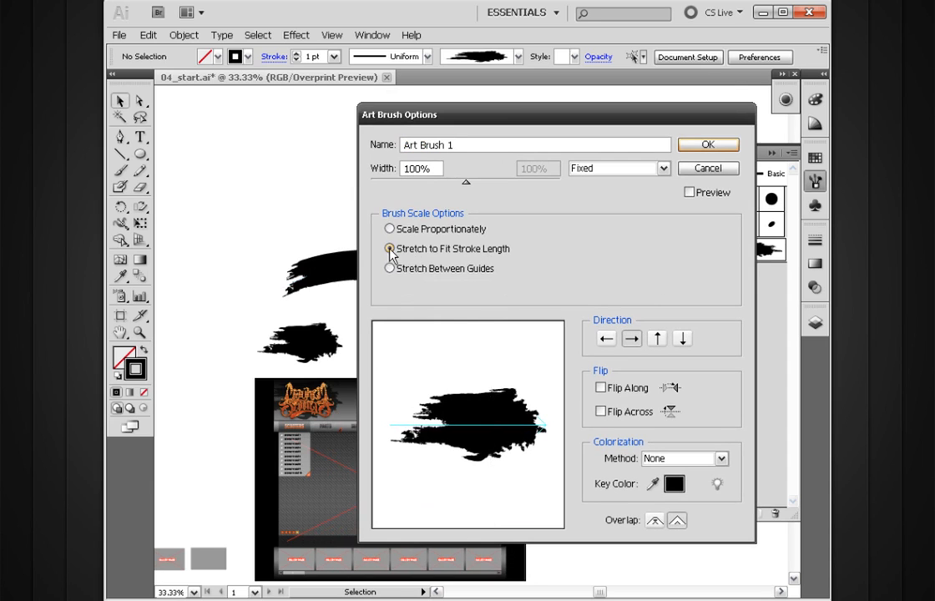
{"action": "left_click", "coordinate": [705, 145]}
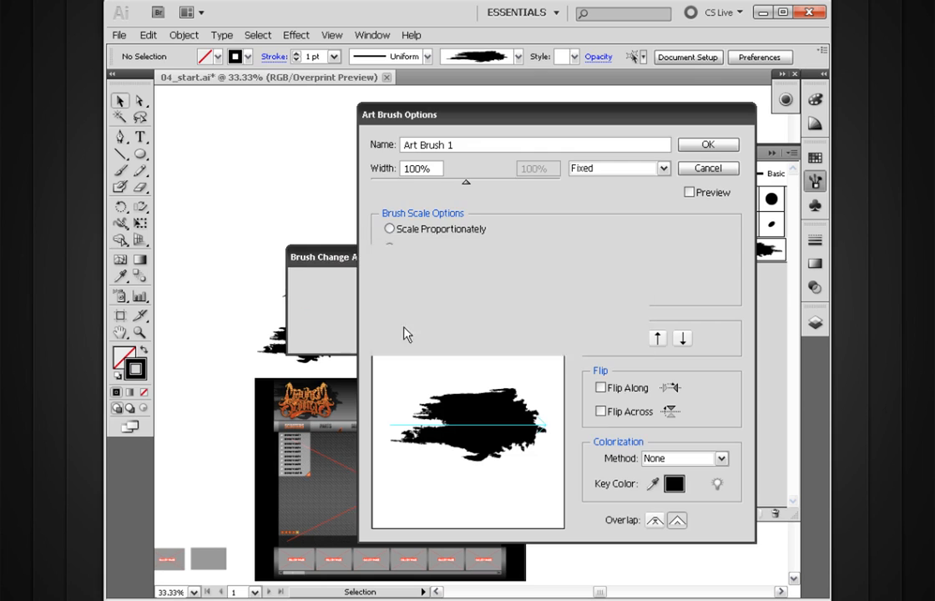
{"action": "left_click", "coordinate": [401, 334]}
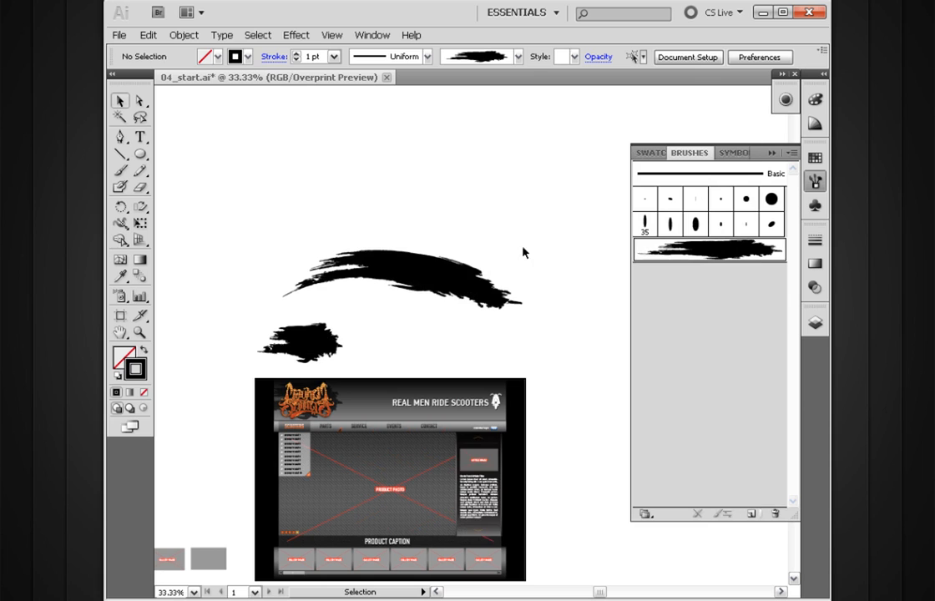
Replace the arched stroke with a long diagonal art brush stroke rising above the paint splatter.
{"action": "left_click", "coordinate": [442, 294]}
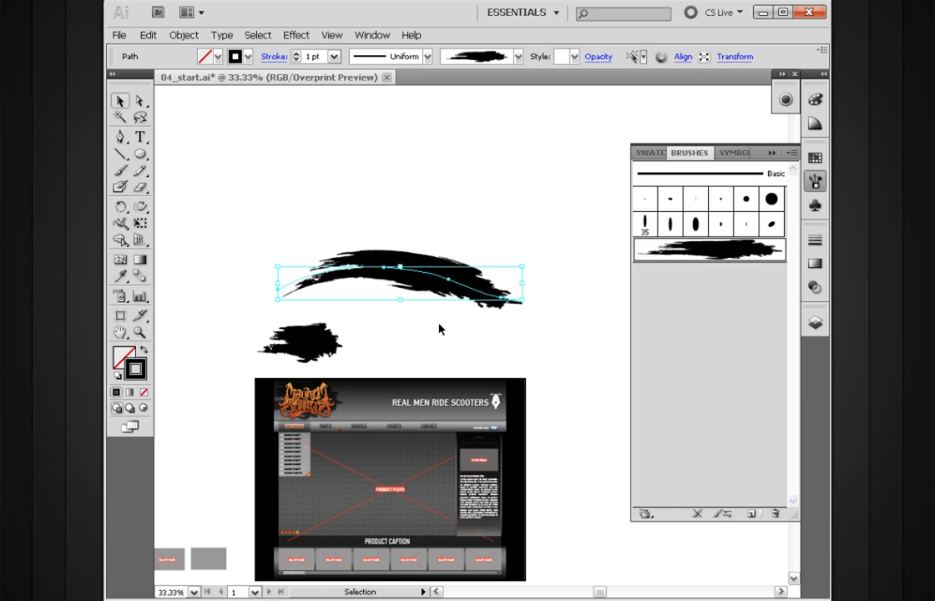
{"action": "key", "text": "Delete"}
{"action": "key", "text": "b"}
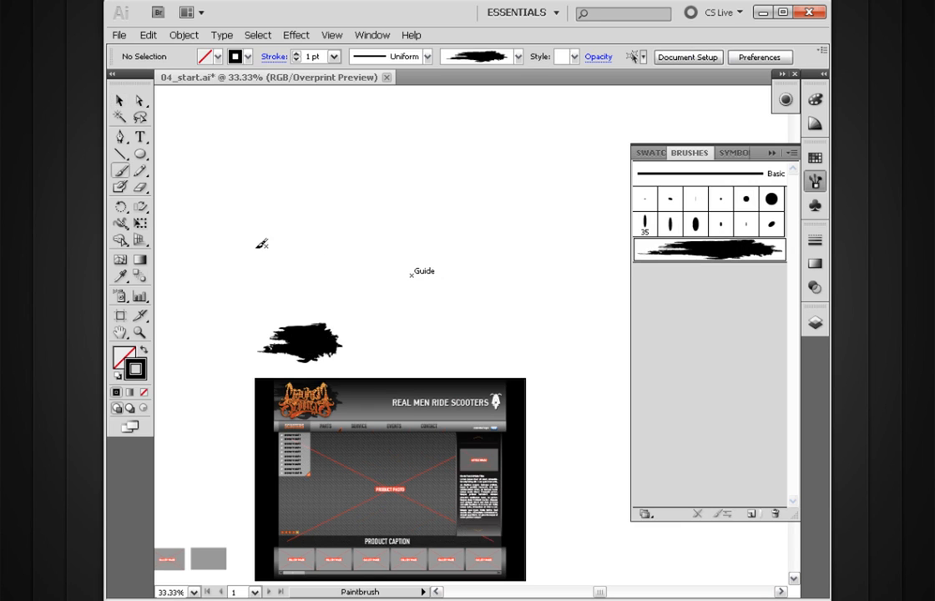
{"action": "left_click_drag", "start_coordinate": [585, 112], "coordinate": [586, 112]}
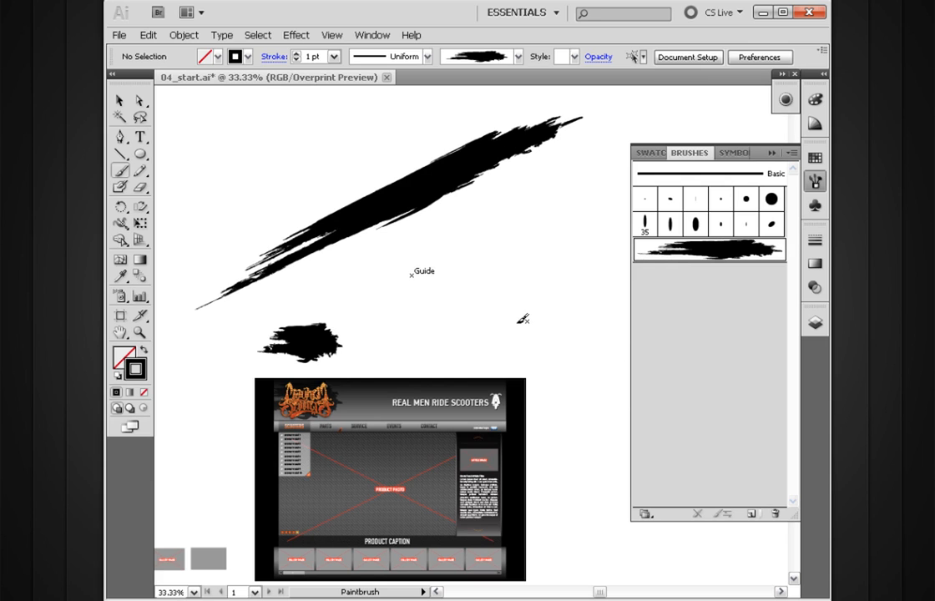
{"action": "key", "text": "space"}
{"action": "mouse_move", "coordinate": [450, 231]}
{"action": "left_mouse_down"}
{"action": "mouse_move", "coordinate": [452, 257]}
{"action": "mouse_move", "coordinate": [441, 273]}
{"action": "left_mouse_up"}
Delete the diagonal art brush stroke above the paint splatter.
{"action": "key", "text": "v"}
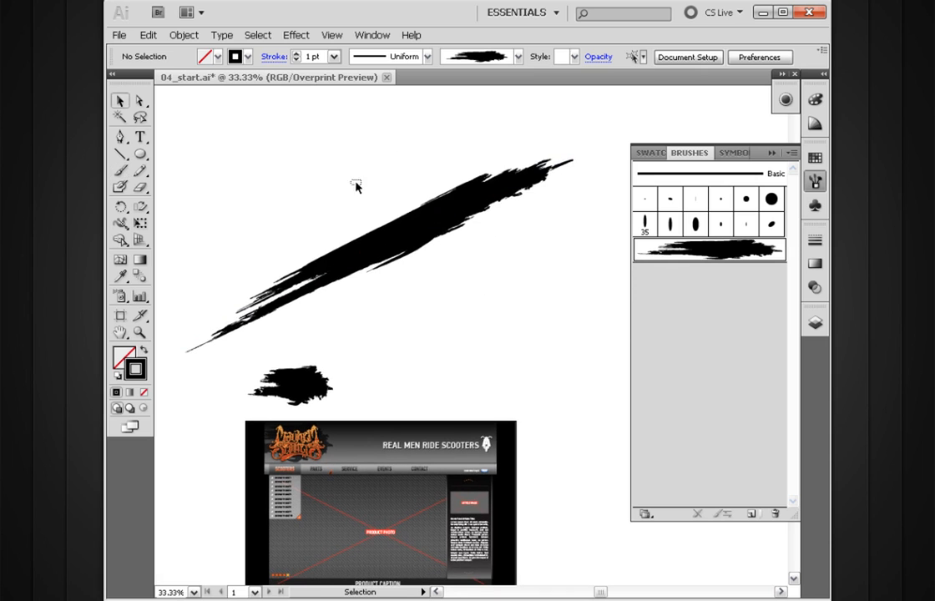
{"action": "left_click_drag", "start_coordinate": [349, 186], "coordinate": [458, 315]}
{"action": "key", "text": "Delete"}
{"action": "key", "text": "space"}
{"action": "mouse_move", "coordinate": [480, 259]}
{"action": "left_mouse_down"}
{"action": "mouse_move", "coordinate": [526, 221]}
{"action": "mouse_move", "coordinate": [567, 267]}
{"action": "left_mouse_up"}
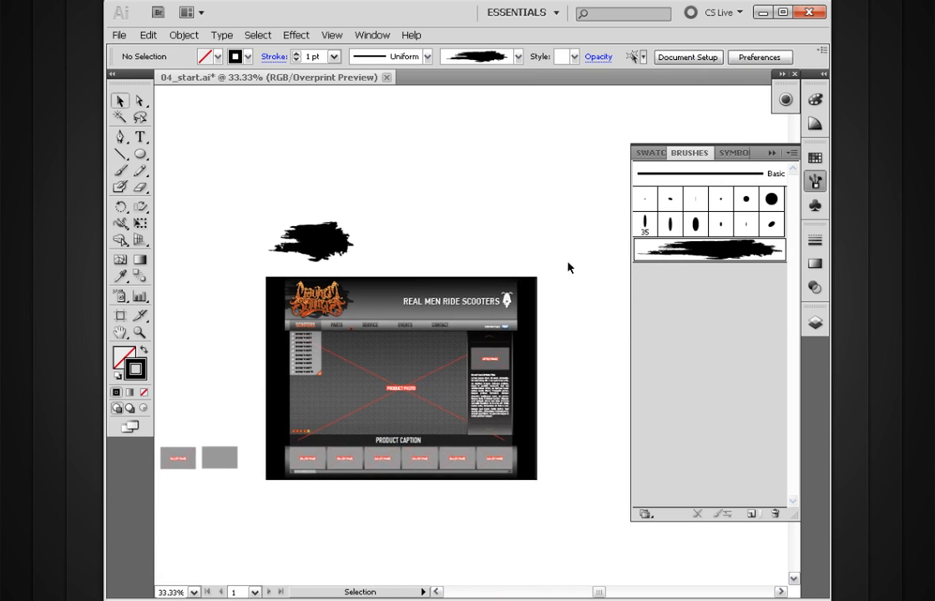
Create a new bristle brush with the Round Fan shape, keeping its other default settings.
{"action": "left_click", "coordinate": [750, 514]}
{"action": "left_click_drag", "start_coordinate": [455, 167], "coordinate": [478, 154]}
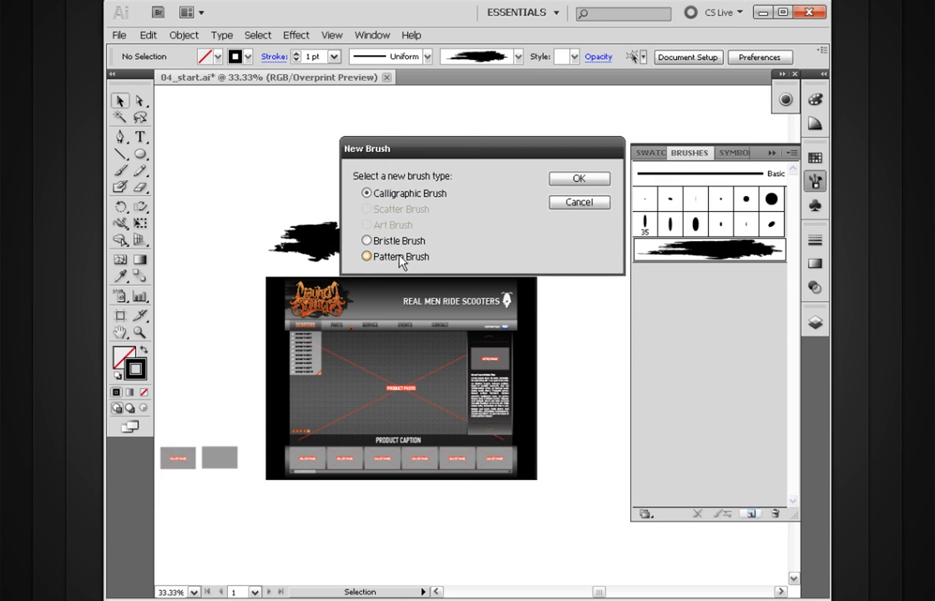
{"action": "left_click", "coordinate": [367, 241]}
{"action": "left_click", "coordinate": [576, 181]}
{"action": "mouse_move", "coordinate": [471, 131]}
{"action": "left_mouse_down"}
{"action": "mouse_move", "coordinate": [495, 179]}
{"action": "mouse_move", "coordinate": [492, 163]}
{"action": "left_mouse_up"}
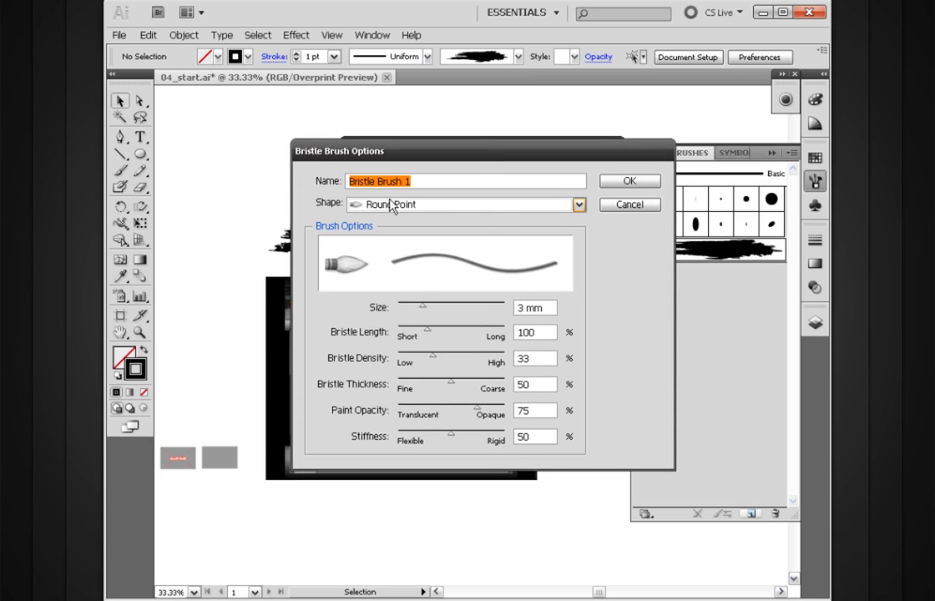
{"action": "left_click", "coordinate": [490, 209]}
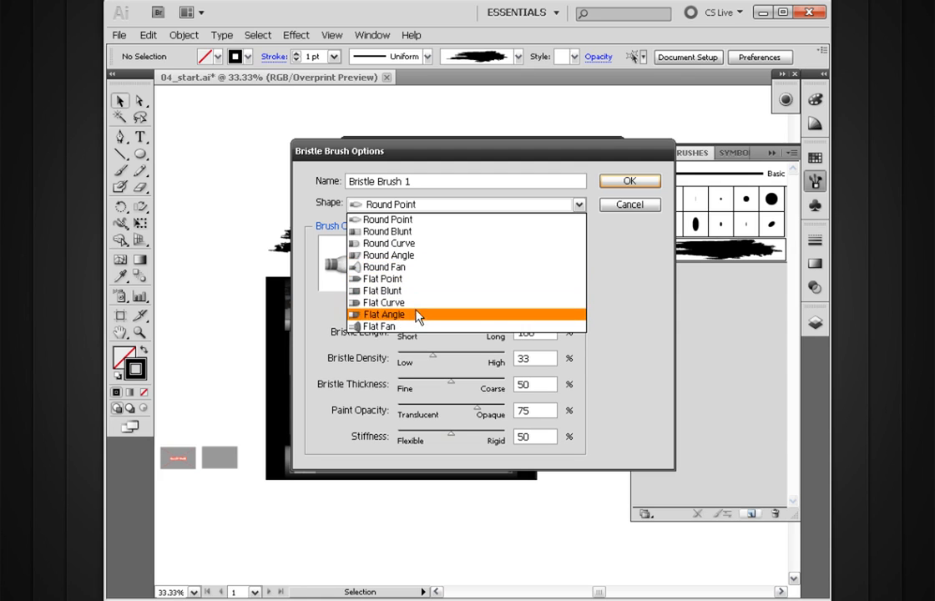
{"action": "left_click", "coordinate": [408, 267]}
{"action": "mouse_move", "coordinate": [486, 164]}
{"action": "left_mouse_down"}
{"action": "mouse_move", "coordinate": [485, 146]}
{"action": "mouse_move", "coordinate": [468, 137]}
{"action": "left_mouse_up"}
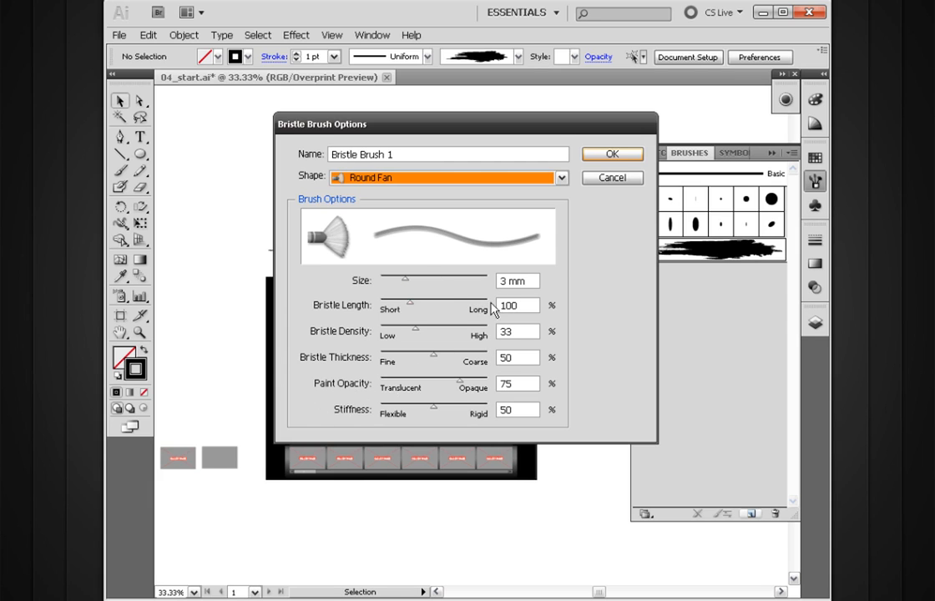
{"action": "left_click", "coordinate": [609, 155]}
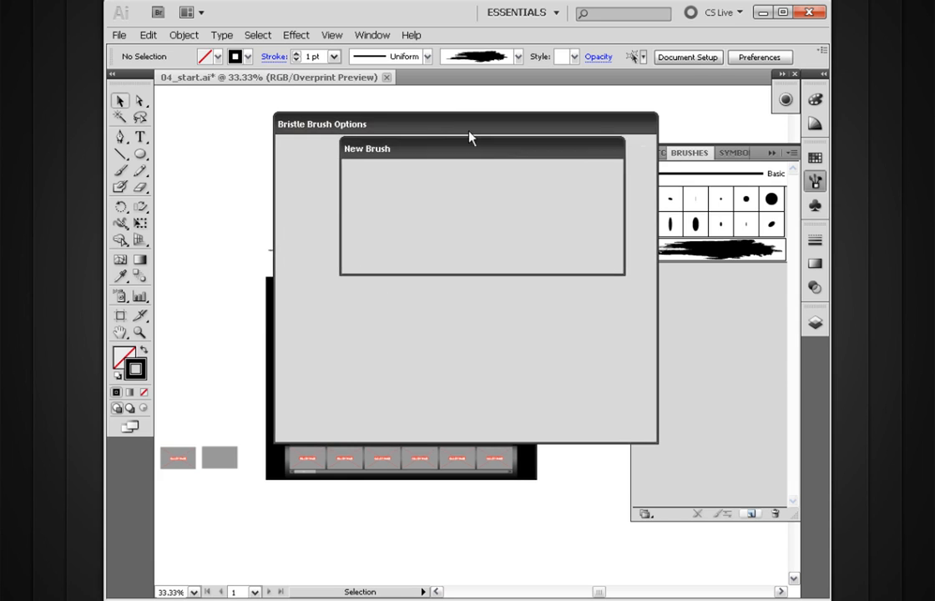
Paint a long wavy test stroke with the new bristle brush in the empty area above the website mockup.
{"action": "left_click_drag", "start_coordinate": [426, 219], "coordinate": [443, 269]}
{"action": "key", "text": "b"}
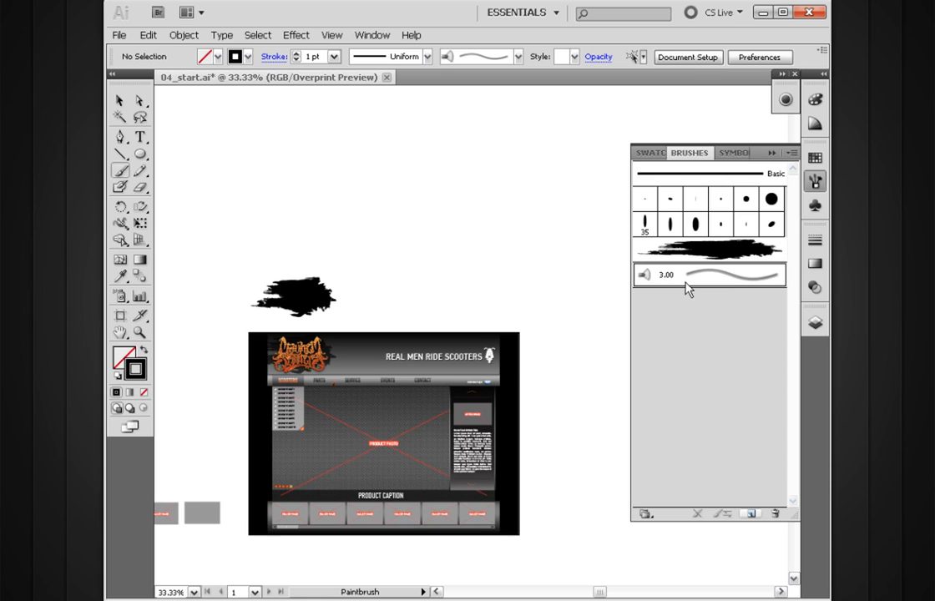
{"action": "left_click_drag", "start_coordinate": [404, 288], "coordinate": [390, 315]}
{"action": "mouse_move", "coordinate": [344, 273]}
{"action": "left_mouse_down"}
{"action": "mouse_move", "coordinate": [399, 255]}
{"action": "mouse_move", "coordinate": [459, 304]}
{"action": "mouse_move", "coordinate": [524, 278]}
{"action": "mouse_move", "coordinate": [565, 294]}
{"action": "left_mouse_up"}
Examine the bristle texture of the wavy stroke up close.
{"action": "key", "text": "z"}
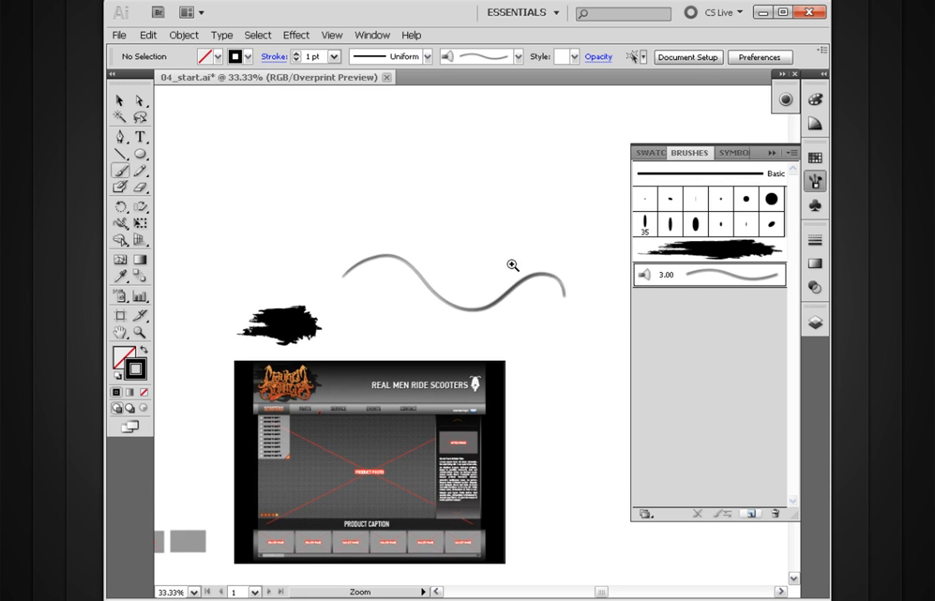
{"action": "left_click_drag", "start_coordinate": [562, 221], "coordinate": [415, 343]}
{"action": "left_click_drag", "start_coordinate": [319, 414], "coordinate": [488, 424]}
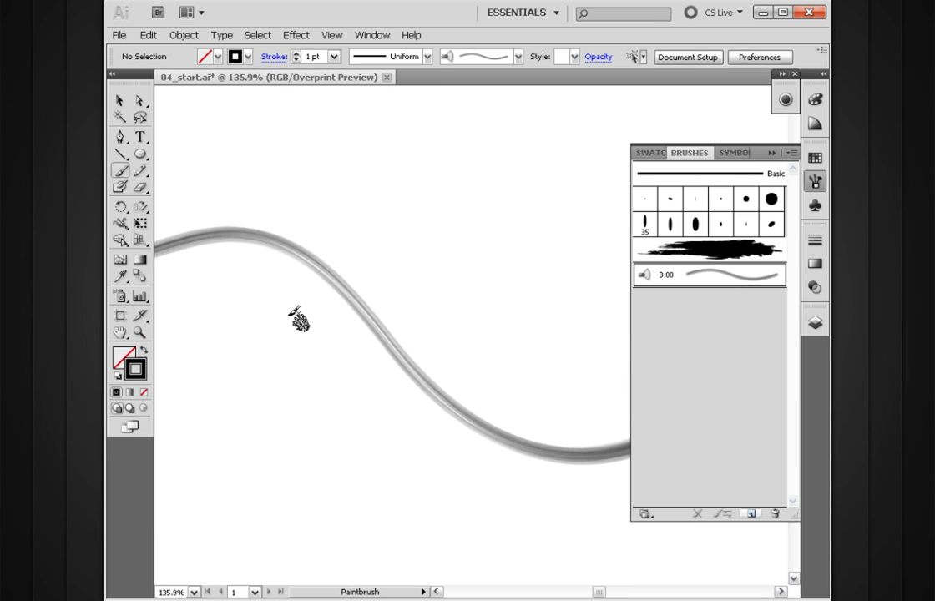
{"action": "left_click", "coordinate": [445, 393], "text": "ctrl+alt"}
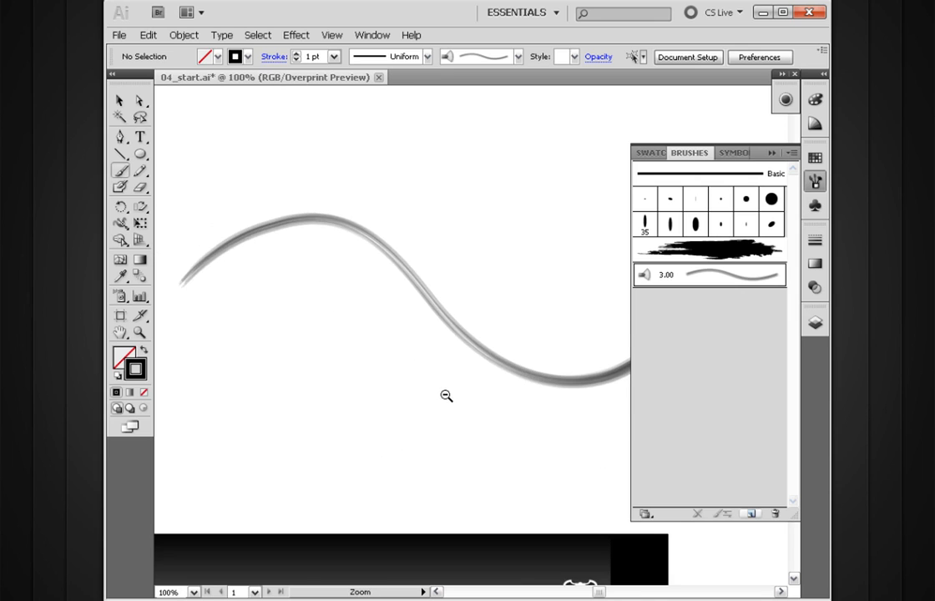
{"action": "left_click_drag", "start_coordinate": [492, 376], "coordinate": [410, 358]}
{"action": "left_click", "coordinate": [484, 380], "text": "ctrl+alt"}
{"action": "left_click", "coordinate": [499, 367], "text": "ctrl+alt"}
{"action": "mouse_move", "coordinate": [501, 365]}
{"action": "left_mouse_down"}
{"action": "mouse_move", "coordinate": [517, 227]}
{"action": "mouse_move", "coordinate": [507, 380]}
{"action": "left_mouse_up"}
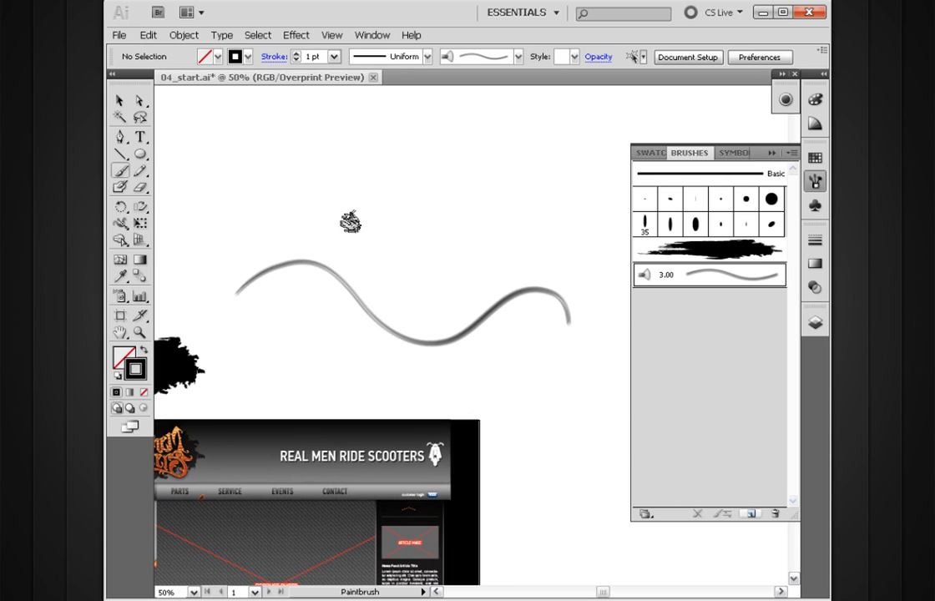
Paint a second, much thicker wavy bristle brush stroke above the first one.
{"action": "mouse_move", "coordinate": [204, 240]}
{"action": "left_mouse_down"}
{"action": "mouse_move", "coordinate": [267, 188]}
{"action": "mouse_move", "coordinate": [391, 242]}
{"action": "mouse_move", "coordinate": [531, 202]}
{"action": "left_mouse_up"}
{"action": "key", "text": "ctrl+space"}
{"action": "left_click_drag", "start_coordinate": [552, 145], "coordinate": [281, 354]}
{"action": "key", "text": "space"}
{"action": "left_click_drag", "start_coordinate": [355, 328], "coordinate": [503, 355]}
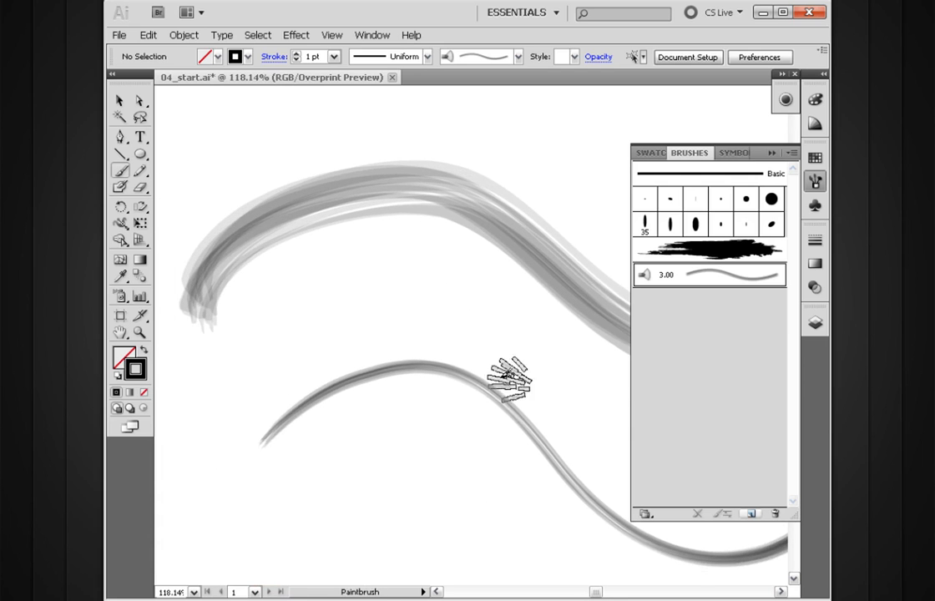
Delete both wavy bristle brush strokes above the website mockup.
{"action": "key", "text": "ctrl+alt+space"}
{"action": "left_click", "coordinate": [500, 382], "text": "ctrl+alt"}
{"action": "left_click", "coordinate": [500, 382], "text": "ctrl+alt"}
{"action": "left_click", "coordinate": [500, 382], "text": "ctrl+alt"}
{"action": "left_click", "coordinate": [473, 313], "text": "ctrl+alt"}
{"action": "left_click_drag", "start_coordinate": [473, 313], "coordinate": [471, 417]}
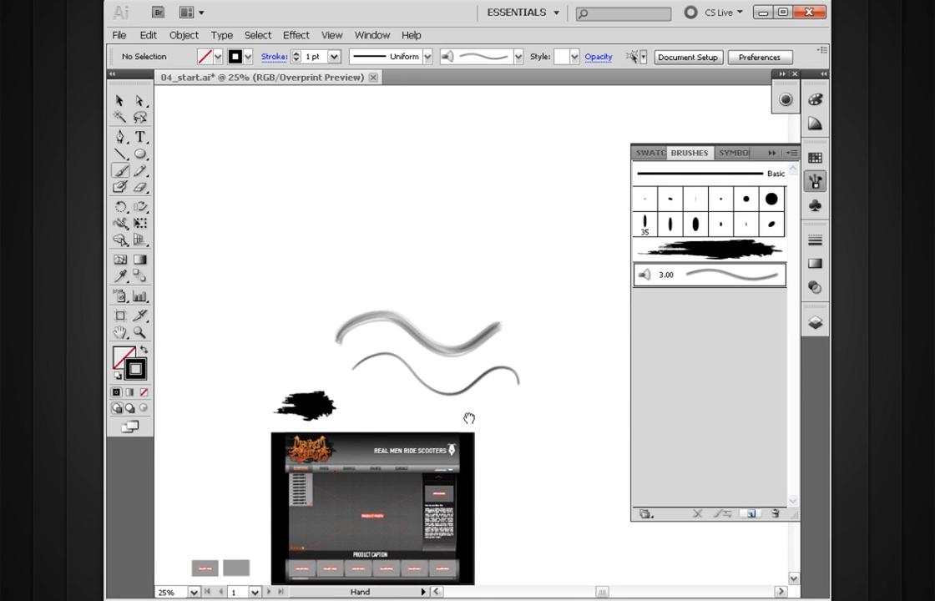
{"action": "key", "text": "v"}
{"action": "mouse_move", "coordinate": [438, 273]}
{"action": "left_mouse_down"}
{"action": "mouse_move", "coordinate": [402, 402]}
{"action": "mouse_move", "coordinate": [432, 329]}
{"action": "left_mouse_up"}
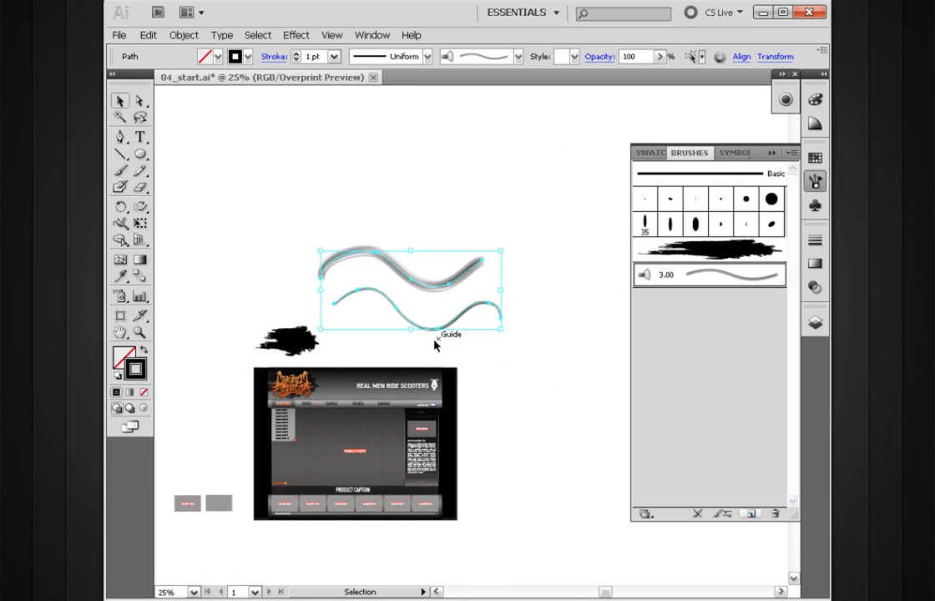
{"action": "key", "text": "Delete"}
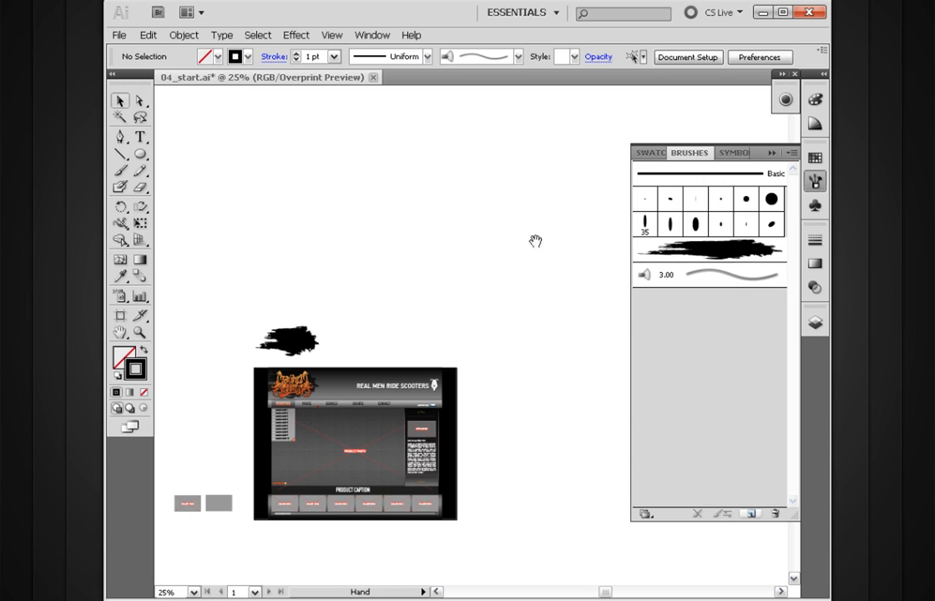
Examine the Pattern Brush options for the paint splatter, and close them without creating the brush.
{"action": "left_click_drag", "start_coordinate": [534, 275], "coordinate": [521, 271]}
{"action": "left_click", "coordinate": [275, 335]}
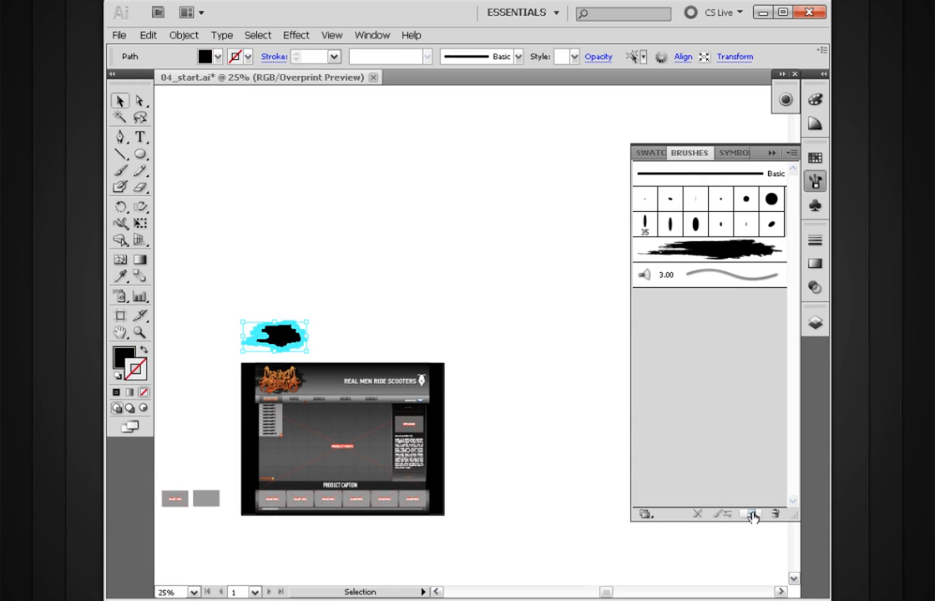
{"action": "left_click", "coordinate": [752, 514]}
{"action": "left_click", "coordinate": [394, 258]}
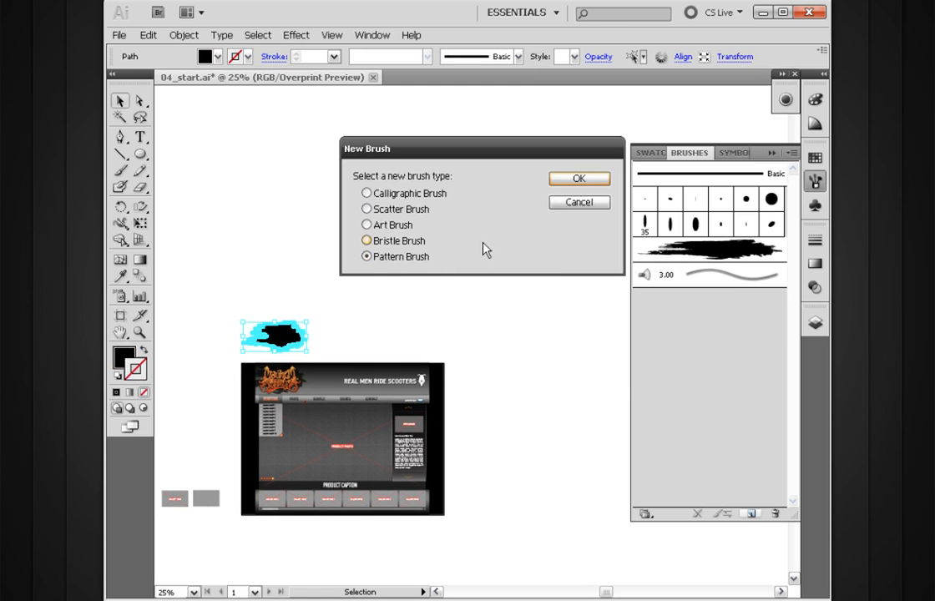
{"action": "left_click", "coordinate": [576, 180]}
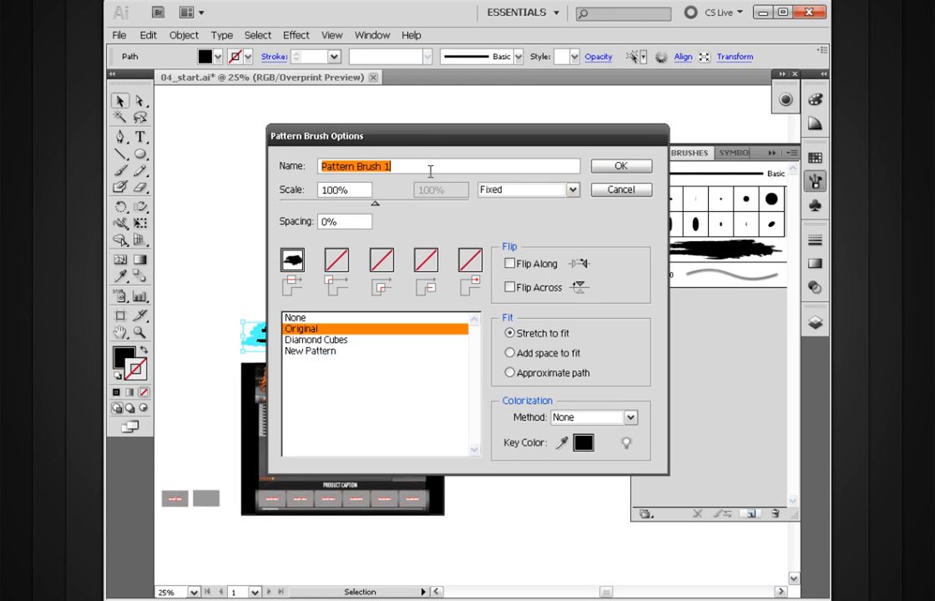
{"action": "mouse_move", "coordinate": [427, 139]}
{"action": "left_mouse_down"}
{"action": "mouse_move", "coordinate": [431, 169]}
{"action": "mouse_move", "coordinate": [415, 132]}
{"action": "left_mouse_up"}
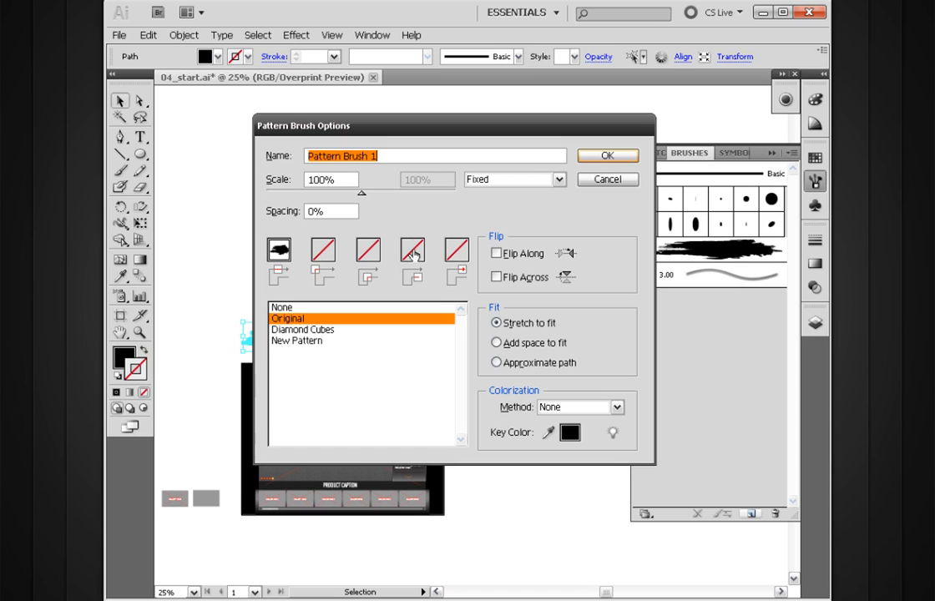
{"action": "mouse_move", "coordinate": [483, 133]}
{"action": "left_mouse_down"}
{"action": "mouse_move", "coordinate": [471, 163]}
{"action": "mouse_move", "coordinate": [465, 117]}
{"action": "left_mouse_up"}
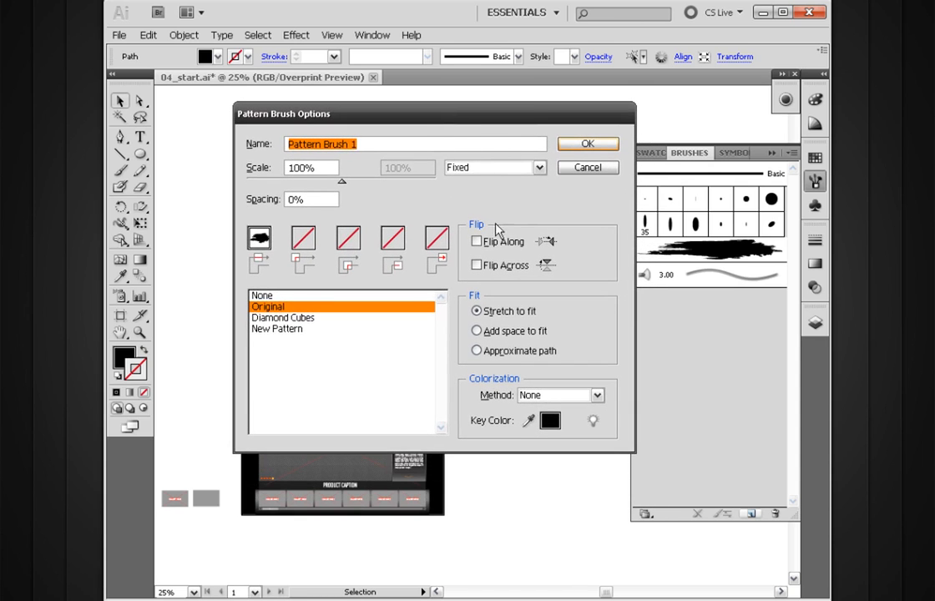
{"action": "left_click", "coordinate": [582, 171]}
Separate the Brushes panel from its group and float it over the canvas beside the selected paint splatter.
{"action": "left_click_drag", "start_coordinate": [549, 217], "coordinate": [476, 221]}
{"action": "mouse_move", "coordinate": [388, 275]}
{"action": "left_mouse_down"}
{"action": "mouse_move", "coordinate": [442, 275]}
{"action": "mouse_move", "coordinate": [543, 227]}
{"action": "left_mouse_up"}
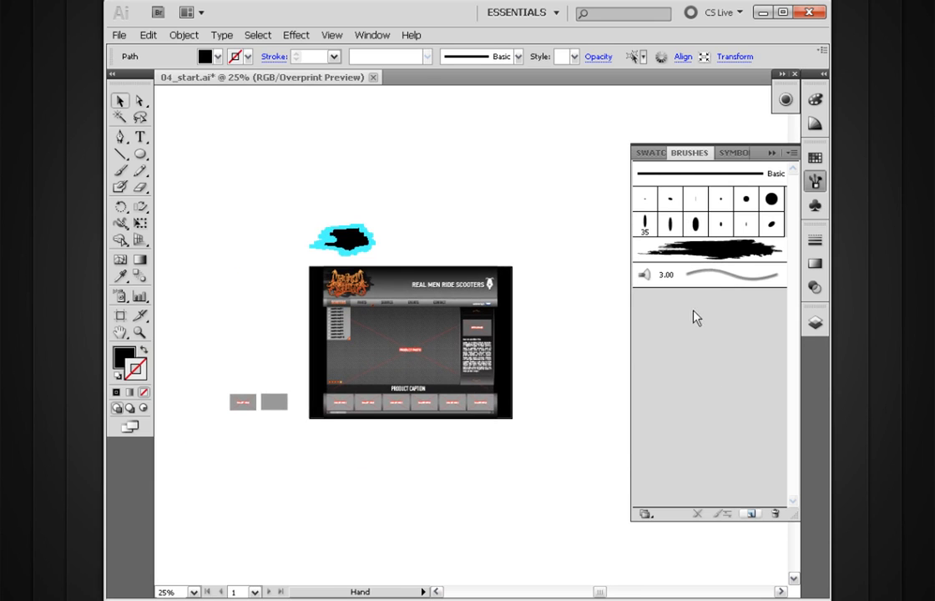
{"action": "left_click_drag", "start_coordinate": [497, 136], "coordinate": [288, 371]}
{"action": "left_click", "coordinate": [292, 238]}
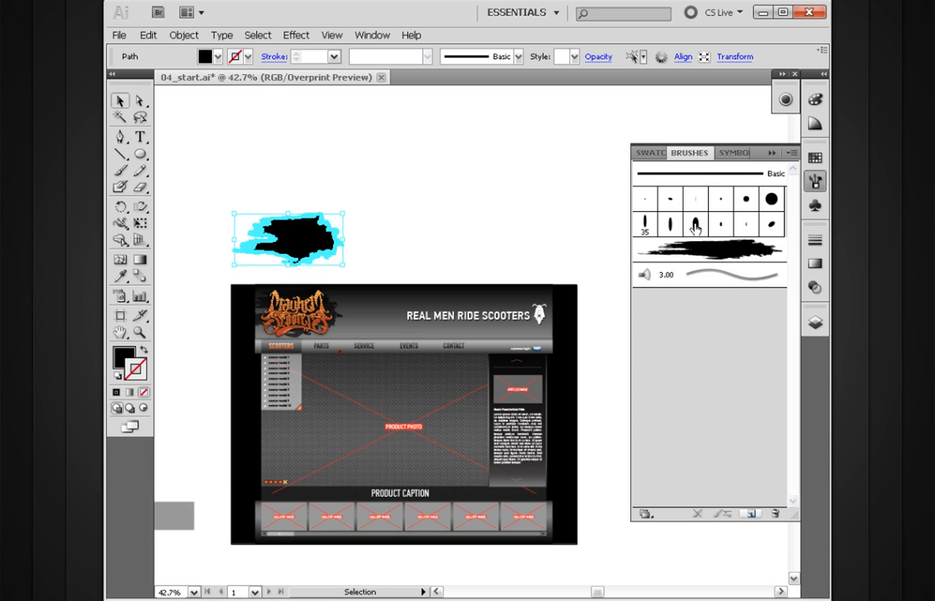
{"action": "left_click", "coordinate": [645, 514]}
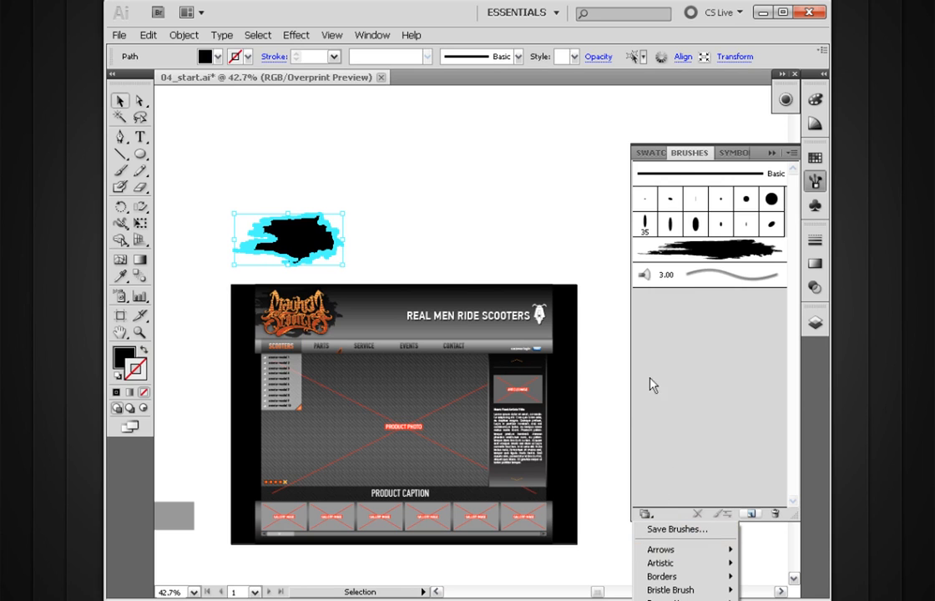
{"action": "left_click", "coordinate": [696, 167]}
{"action": "mouse_move", "coordinate": [666, 158]}
{"action": "left_mouse_down"}
{"action": "mouse_move", "coordinate": [552, 149]}
{"action": "mouse_move", "coordinate": [466, 70]}
{"action": "left_mouse_up"}
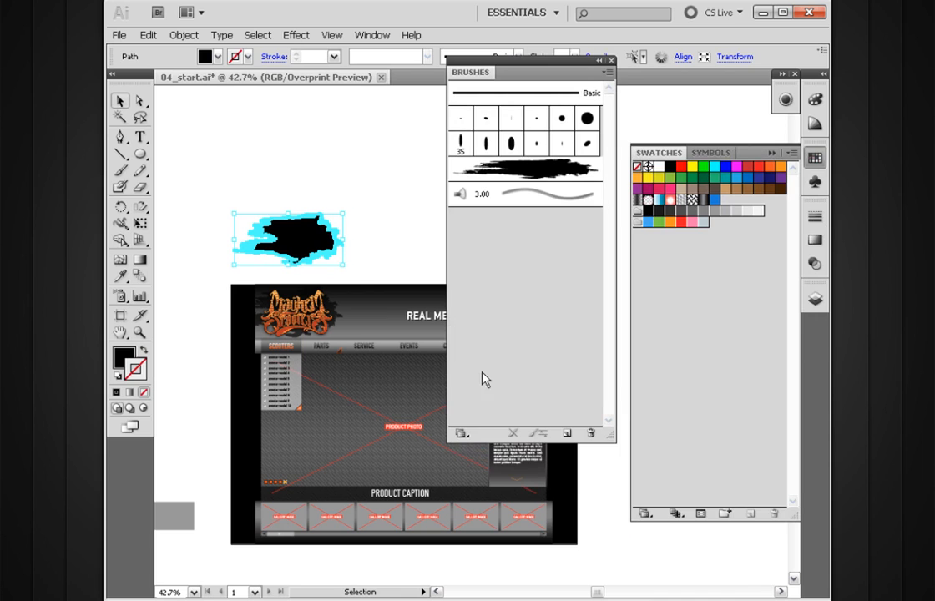
Review the list of available preset brush libraries without opening one.
{"action": "left_click", "coordinate": [461, 434]}
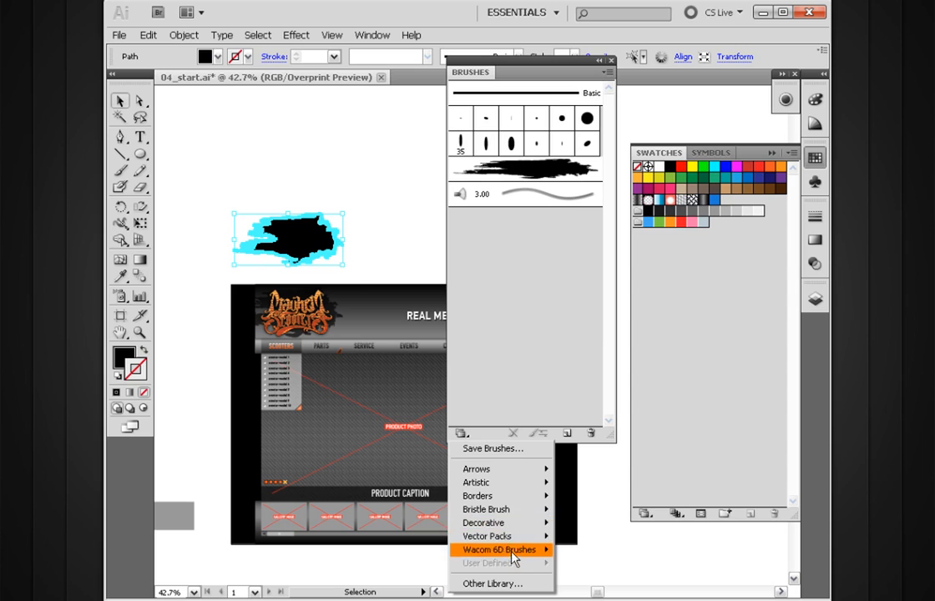
{"action": "mouse_move", "coordinate": [500, 477]}
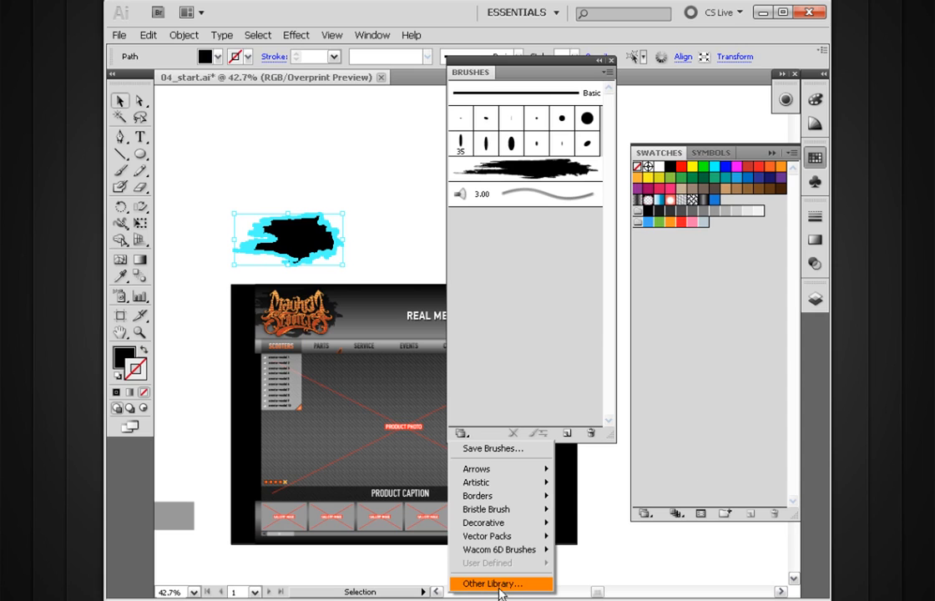
{"action": "left_click", "coordinate": [534, 282]}
{"action": "left_click_drag", "start_coordinate": [482, 73], "coordinate": [475, 86]}
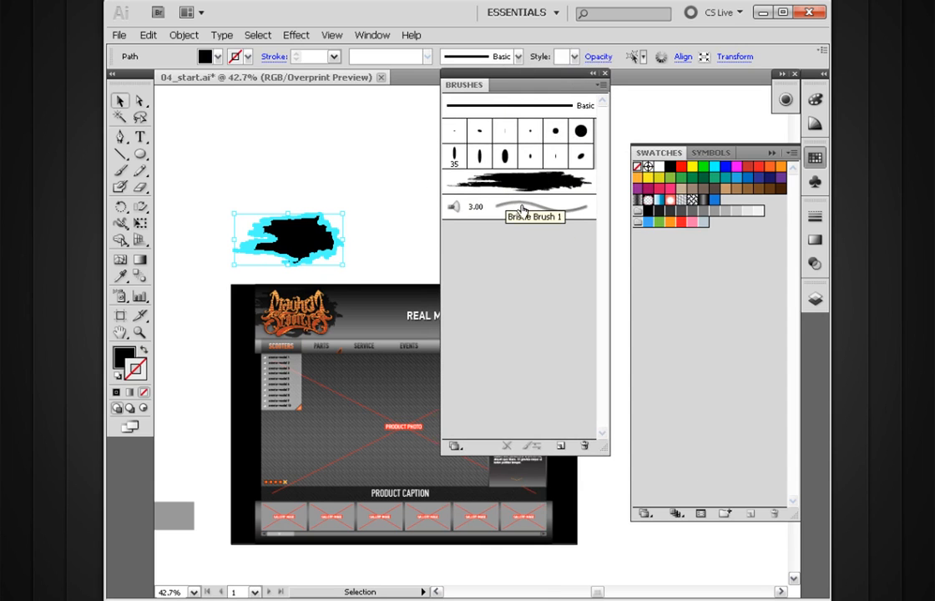
Save the current brushes as a brush library named 04_start.ai in the Brushes folder.
{"action": "left_click", "coordinate": [601, 86]}
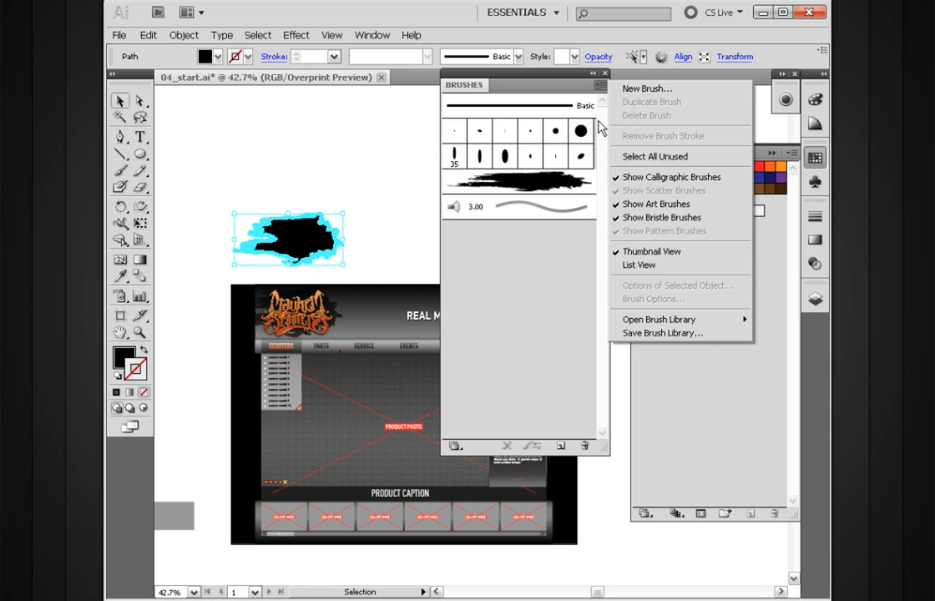
{"action": "left_click", "coordinate": [665, 333]}
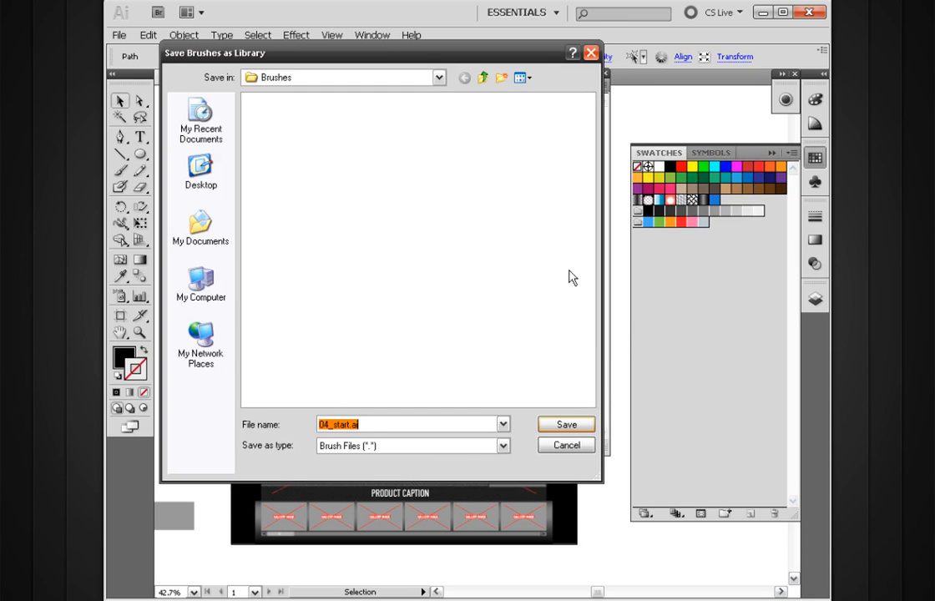
{"action": "left_click_drag", "start_coordinate": [386, 52], "coordinate": [491, 99]}
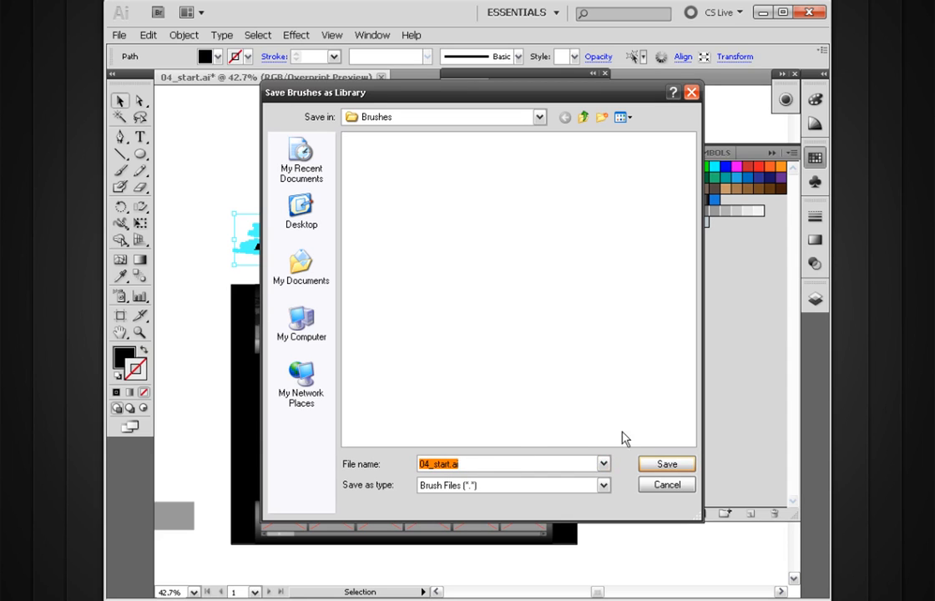
{"action": "left_click", "coordinate": [653, 466]}
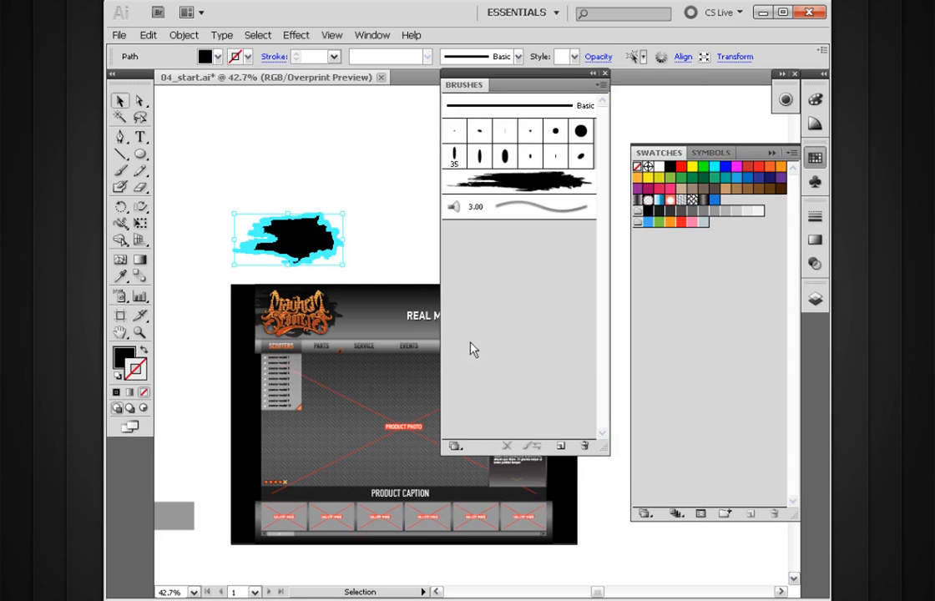
Examine how to load another brush library from the Brushes folder, and close the file selection without opening one.
{"action": "left_click", "coordinate": [453, 445]}
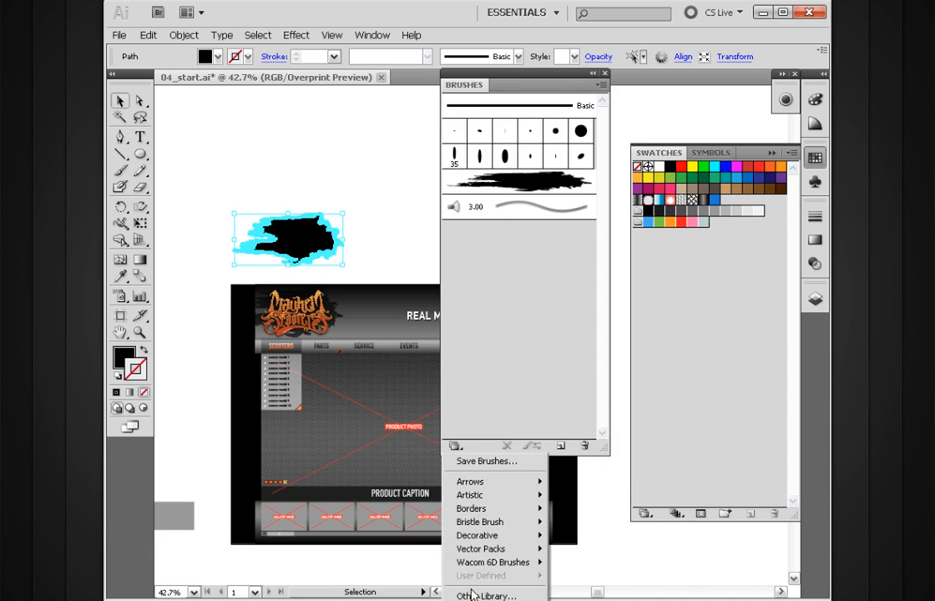
{"action": "left_click", "coordinate": [562, 256]}
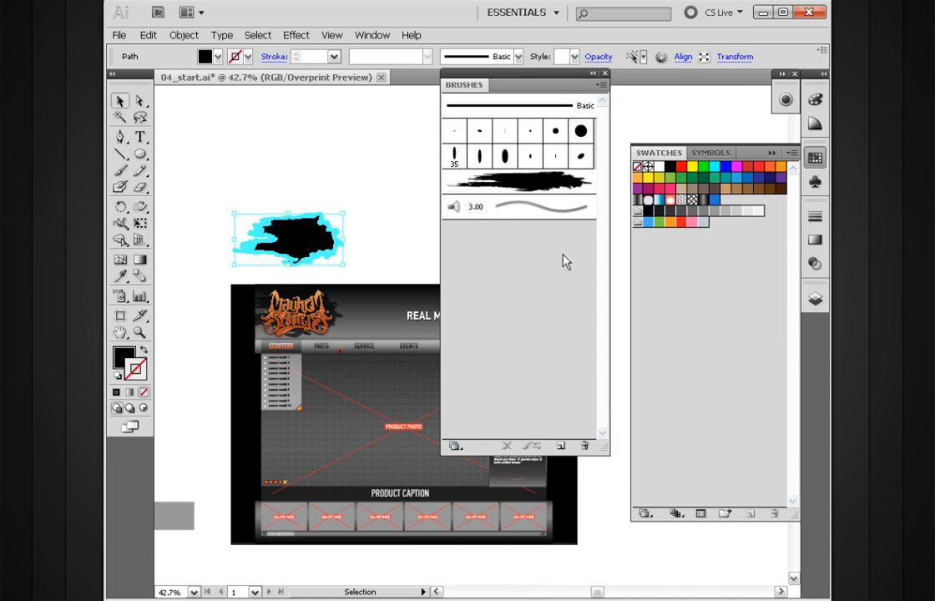
{"action": "left_click", "coordinate": [600, 87]}
{"action": "mouse_move", "coordinate": [652, 321]}
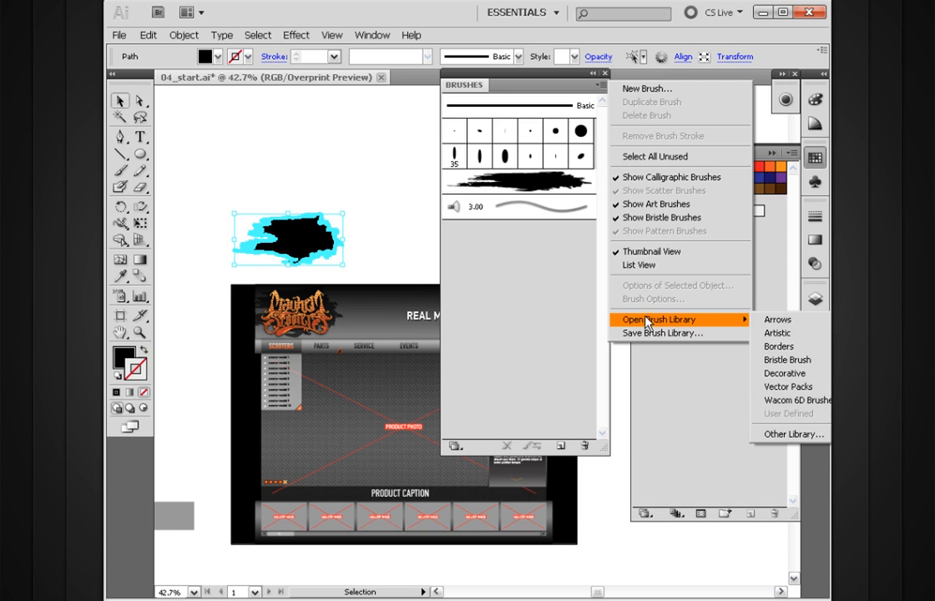
{"action": "left_click", "coordinate": [766, 434]}
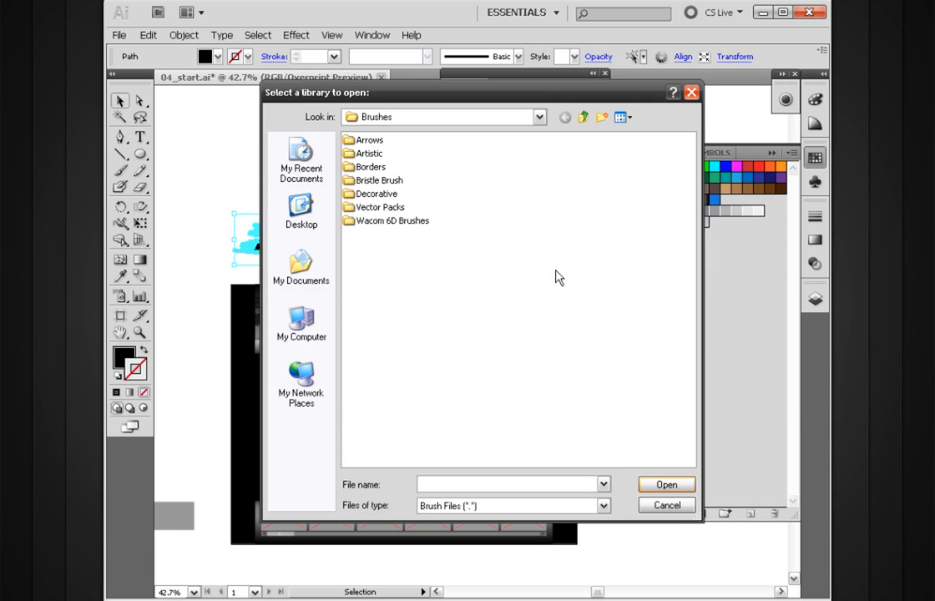
{"action": "mouse_move", "coordinate": [483, 90]}
{"action": "left_mouse_down"}
{"action": "mouse_move", "coordinate": [472, 93]}
{"action": "mouse_move", "coordinate": [455, 149]}
{"action": "mouse_move", "coordinate": [440, 82]}
{"action": "left_mouse_up"}
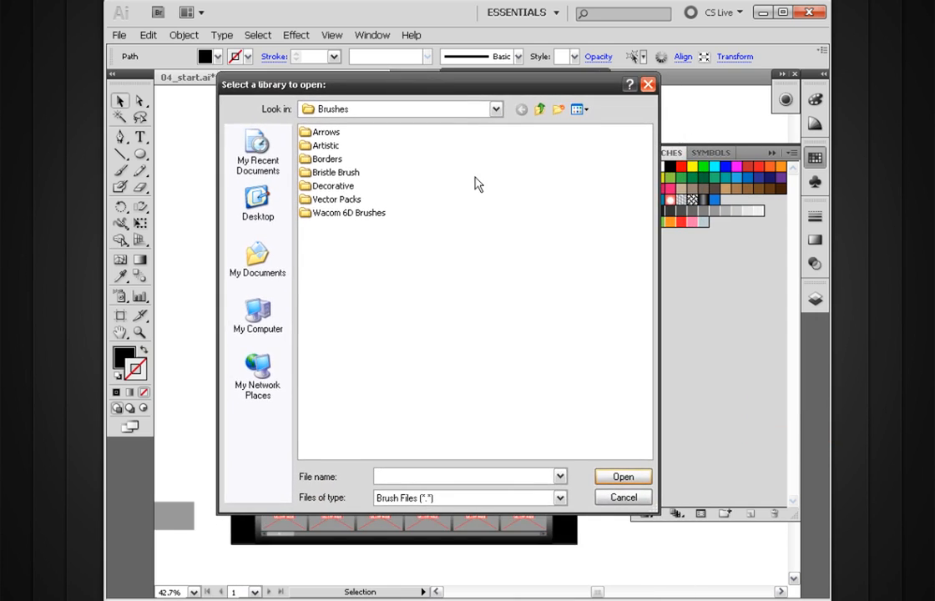
{"action": "left_click", "coordinate": [620, 497]}
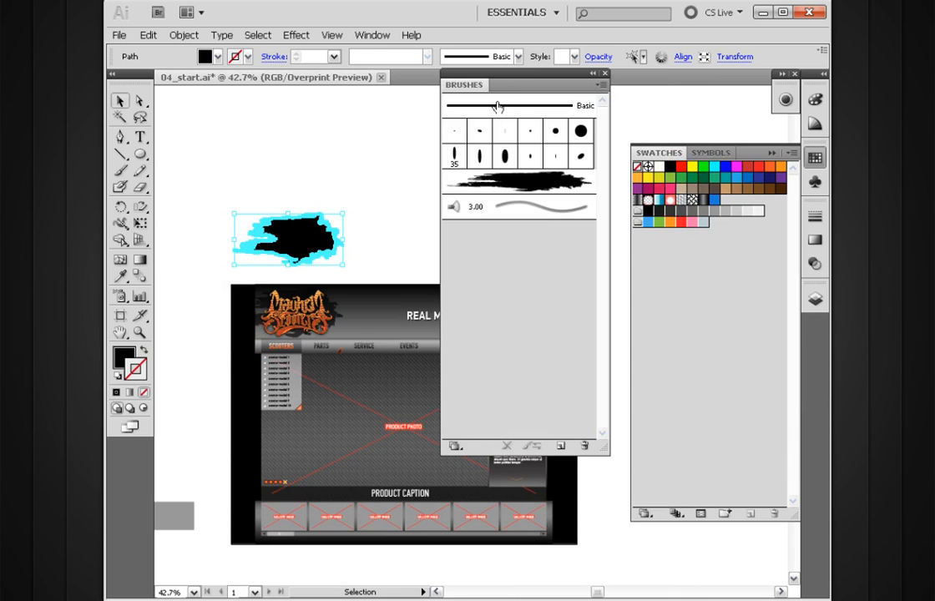
{"action": "mouse_move", "coordinate": [511, 84]}
{"action": "left_mouse_down"}
{"action": "mouse_move", "coordinate": [472, 85]}
{"action": "mouse_move", "coordinate": [403, 181]}
{"action": "mouse_move", "coordinate": [365, 102]}
{"action": "mouse_move", "coordinate": [442, 100]}
{"action": "mouse_move", "coordinate": [524, 152]}
{"action": "left_mouse_up"}
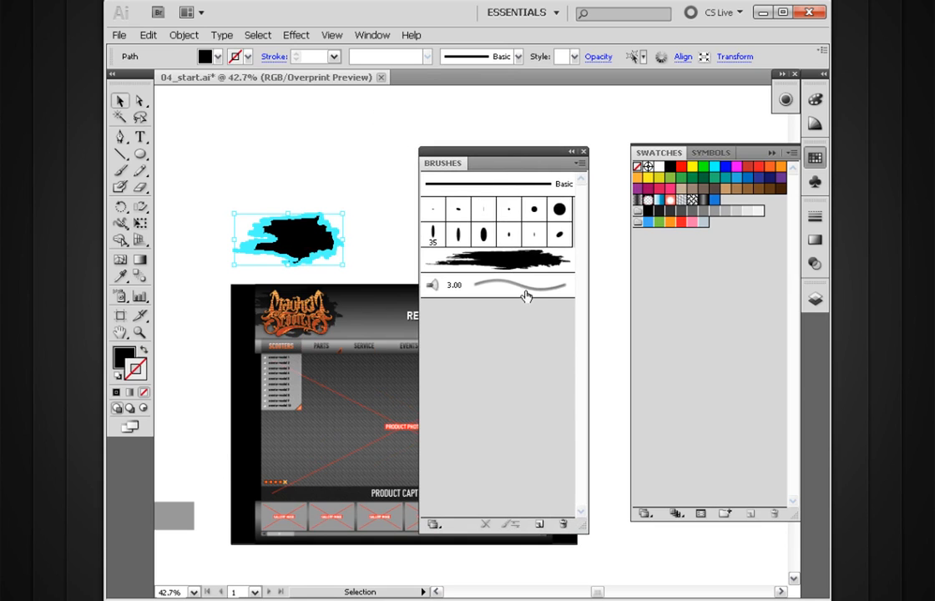